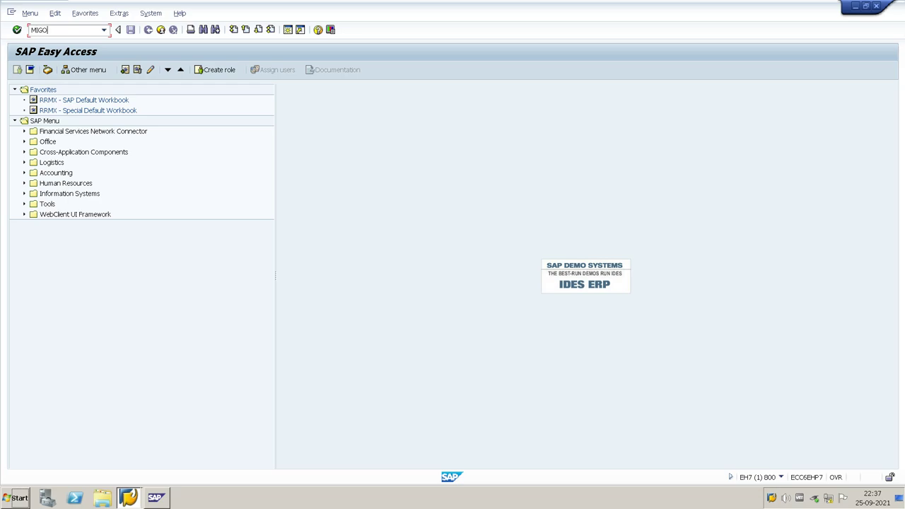
Start the MIGO goods movement transaction from the Easy Access command field
{"action": "key", "text": "Return"}
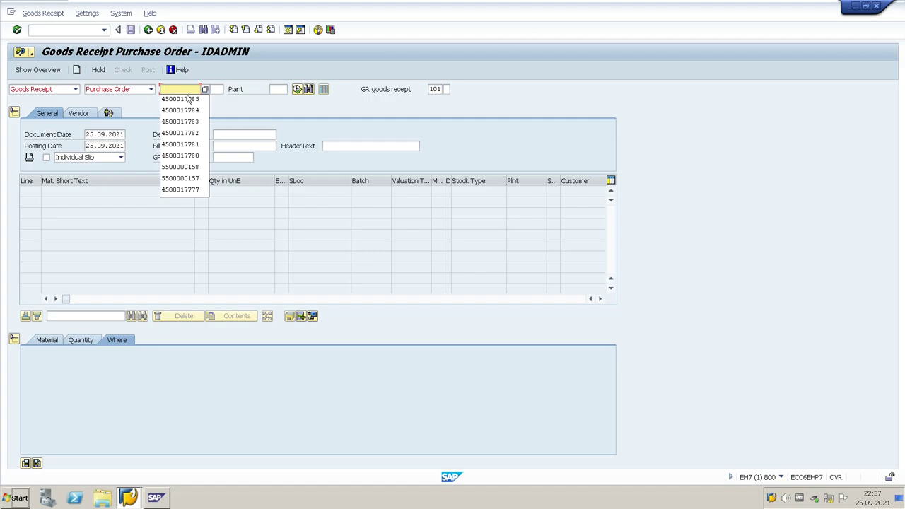
{"action": "left_click", "coordinate": [188, 100]}
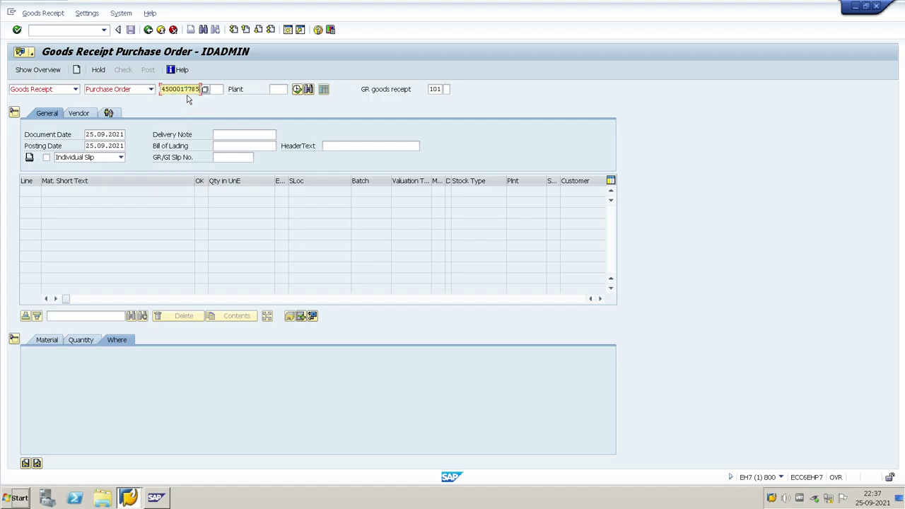
{"action": "left_click", "coordinate": [435, 89]}
{"action": "left_click", "coordinate": [205, 89]}
{"action": "key", "text": "Return"}
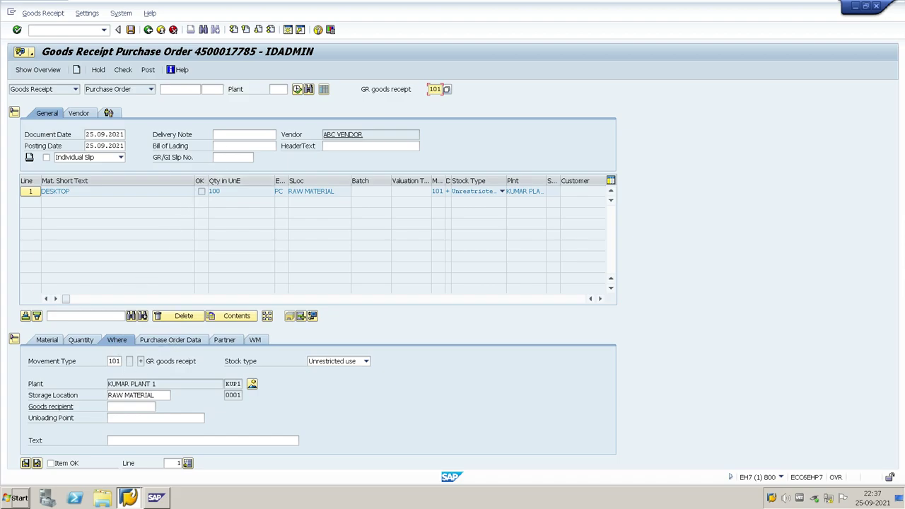
{"action": "left_click", "coordinate": [183, 134]}
Set the DESKTOP receipt quantity to 5 and mark the item OK
{"action": "left_click", "coordinate": [227, 134]}
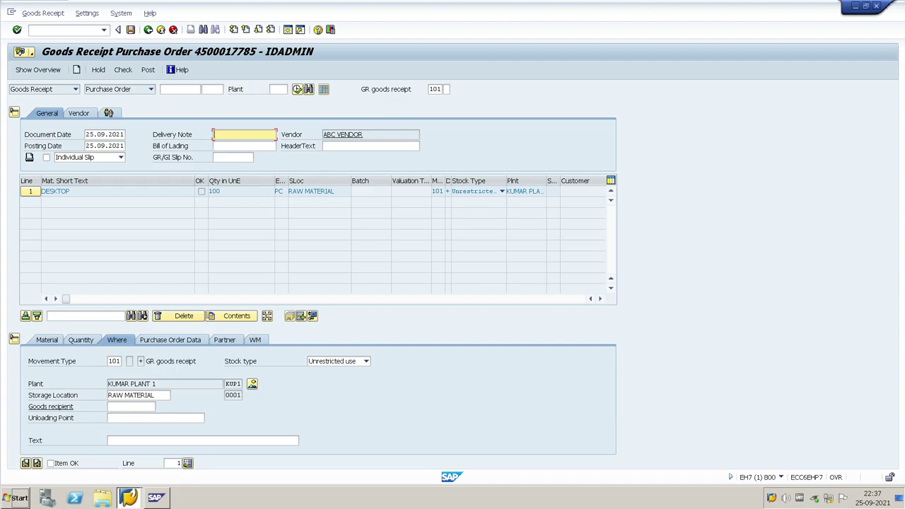
{"action": "left_click", "coordinate": [83, 343]}
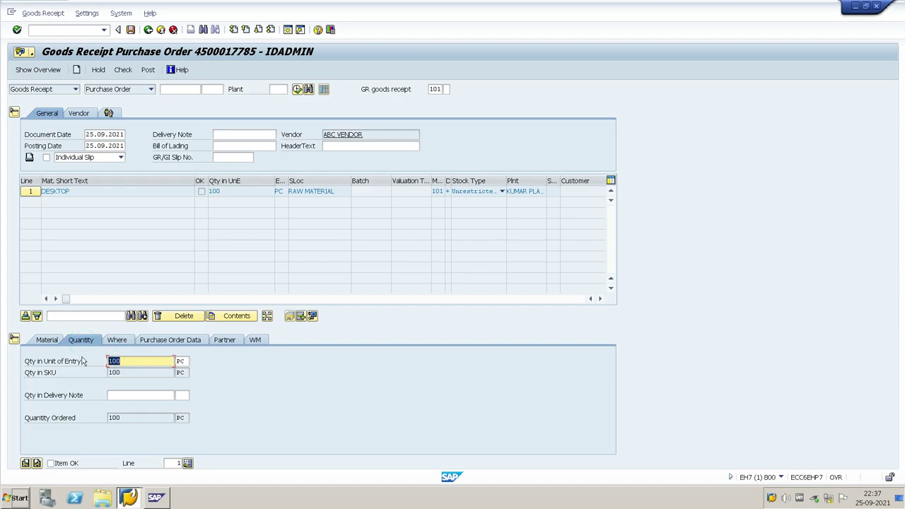
{"action": "type", "text": "05"}
{"action": "left_click", "coordinate": [119, 394]}
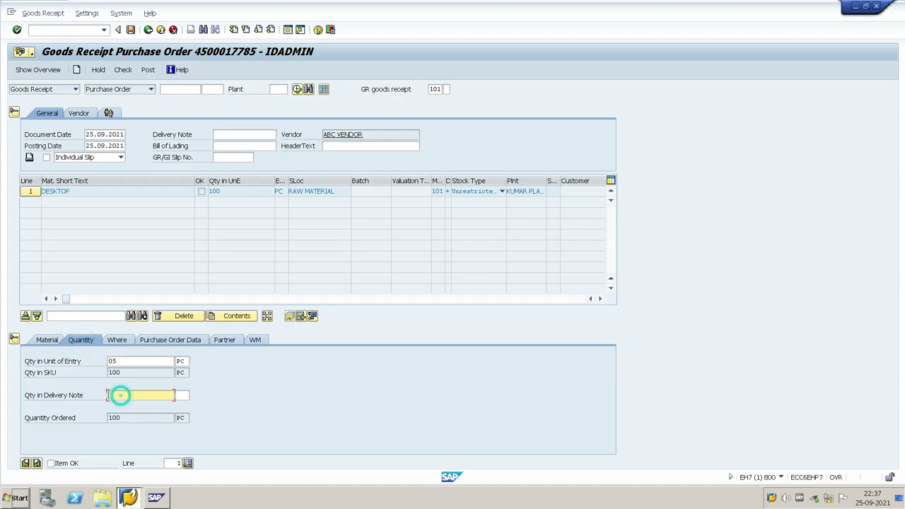
{"action": "left_click", "coordinate": [75, 463]}
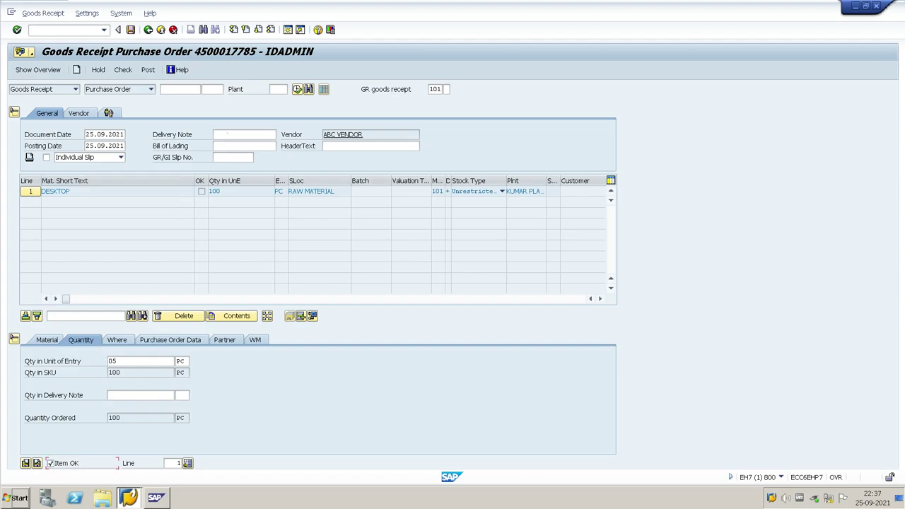
Check the receipt, which warns of a 95 PC deficit at KUP1 0001
{"action": "left_click", "coordinate": [117, 339]}
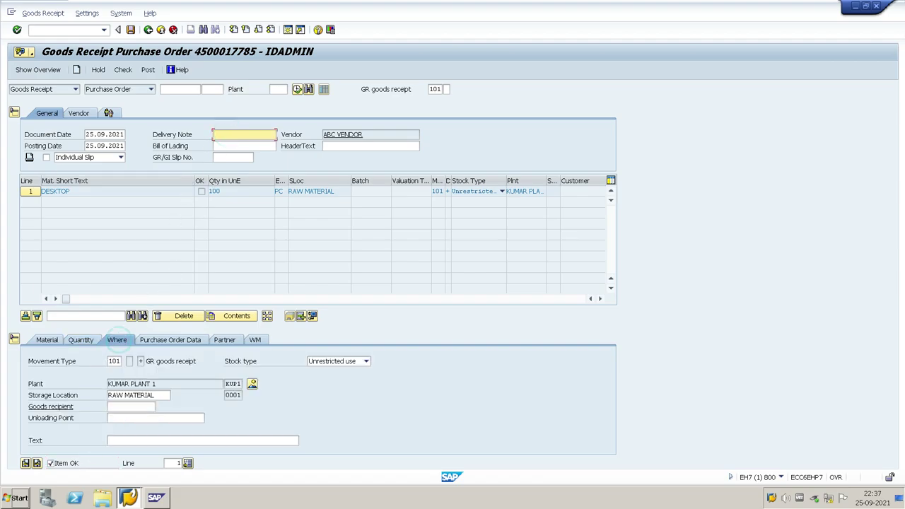
{"action": "left_click", "coordinate": [131, 407]}
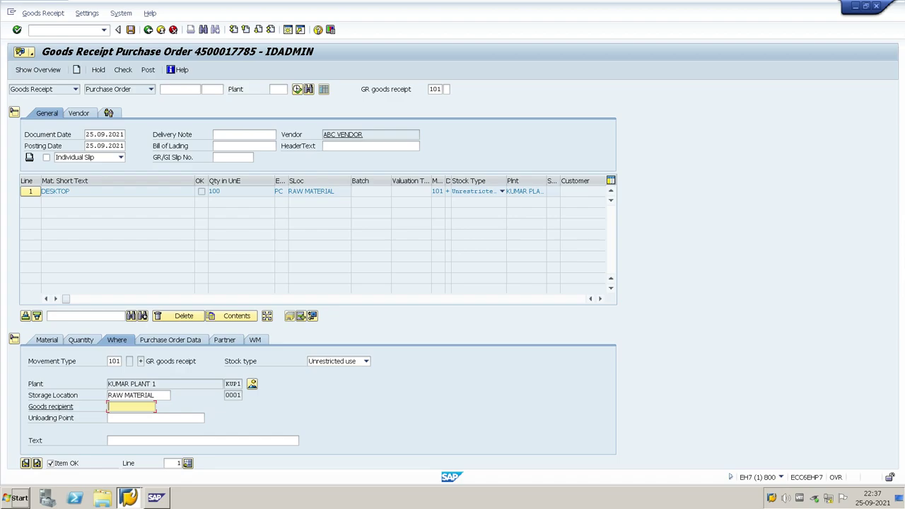
{"action": "left_click", "coordinate": [124, 70]}
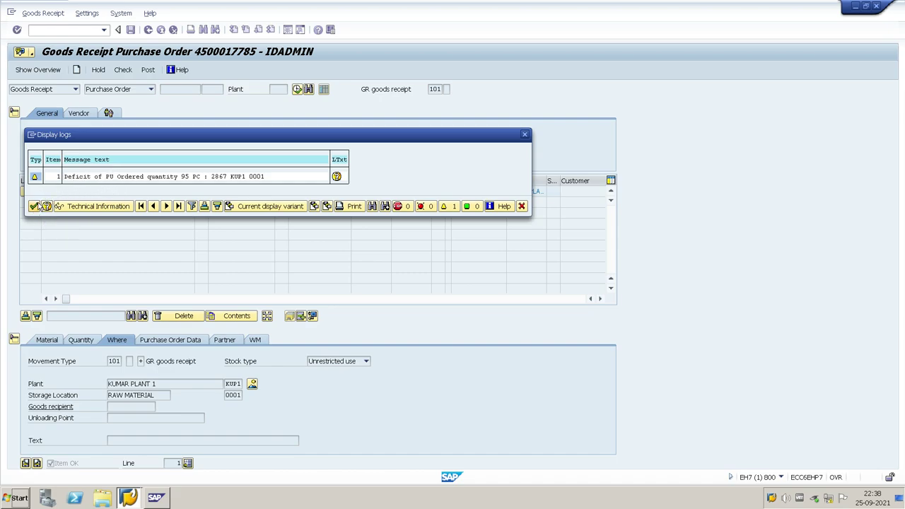
Dismiss the 95 PC deficit log and post the 5 PC DESKTOP receipt
{"action": "left_click", "coordinate": [34, 206]}
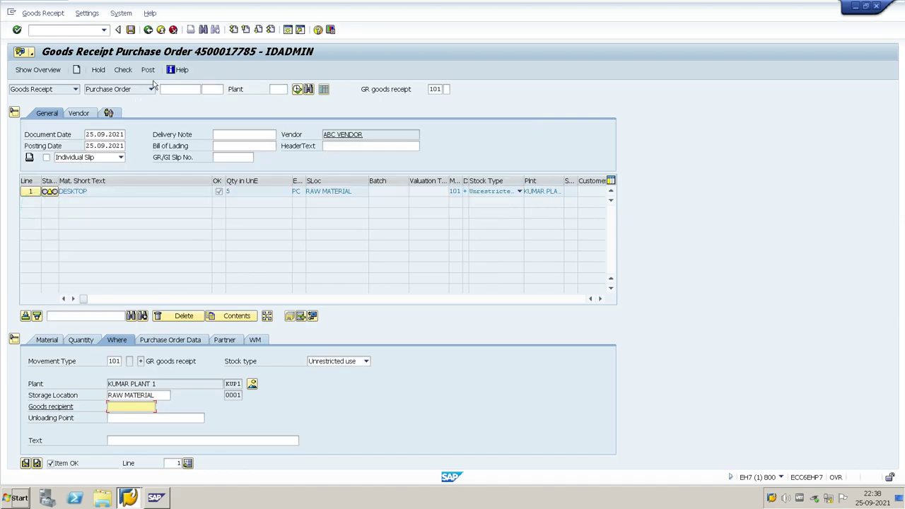
{"action": "left_click", "coordinate": [147, 71]}
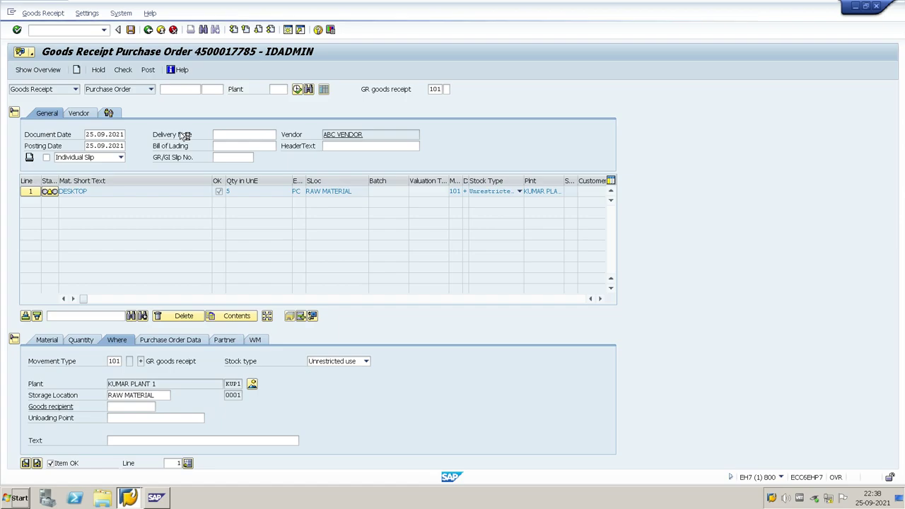
{"action": "left_click", "coordinate": [11, 12]}
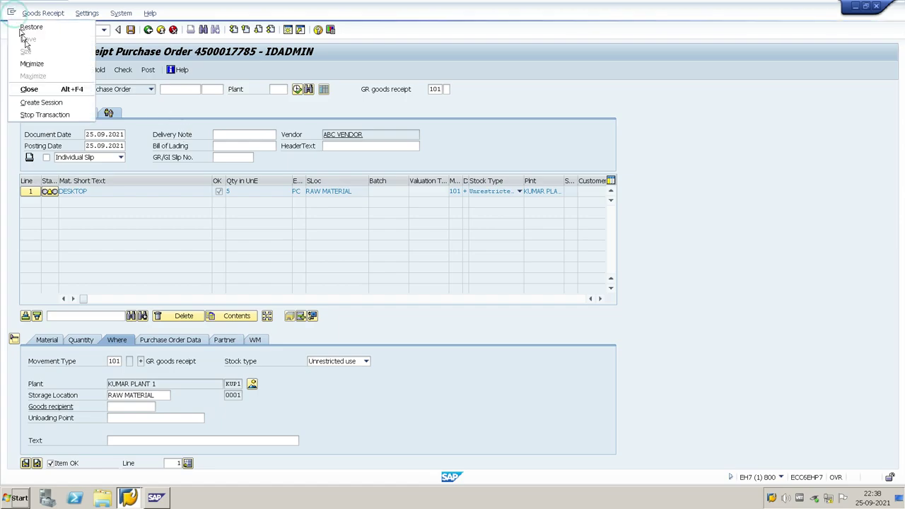
{"action": "left_click", "coordinate": [40, 103]}
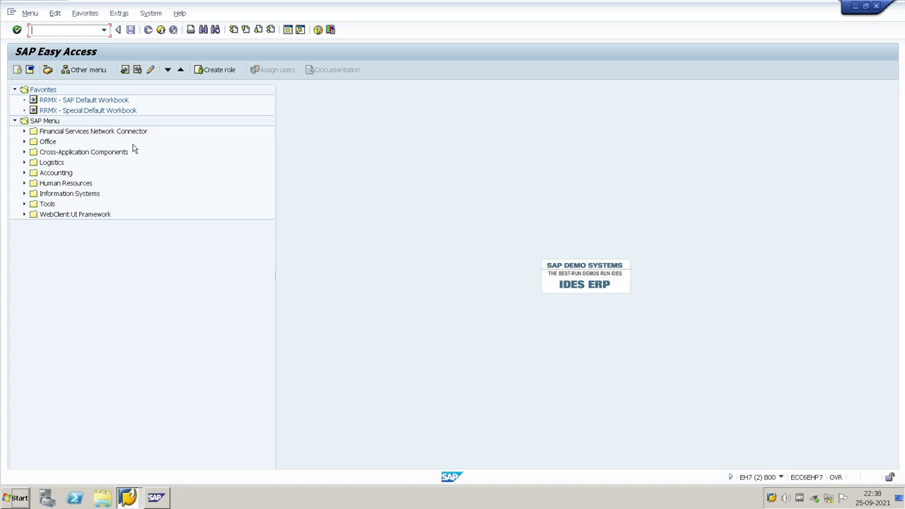
{"action": "key", "text": "alt+Tab"}
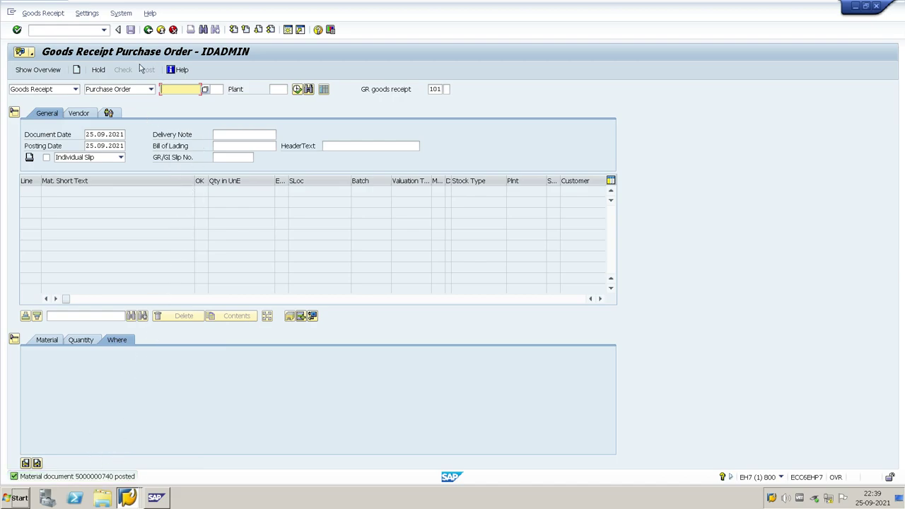
{"action": "left_click", "coordinate": [148, 29]}
{"action": "type", "text": "SPRO"}
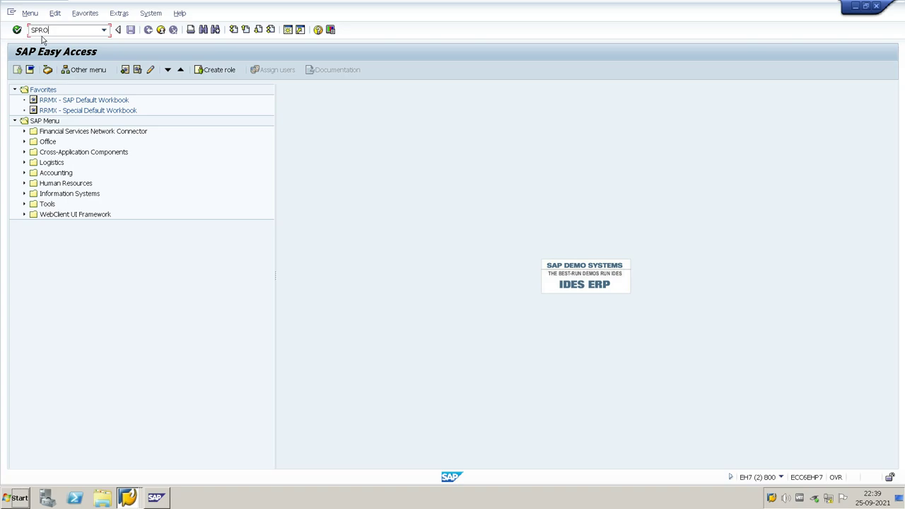
Run SPRO and go through Materials Management > Inventory Management > Movement Types to Copy, Change Movement Types
{"action": "key", "text": "Return"}
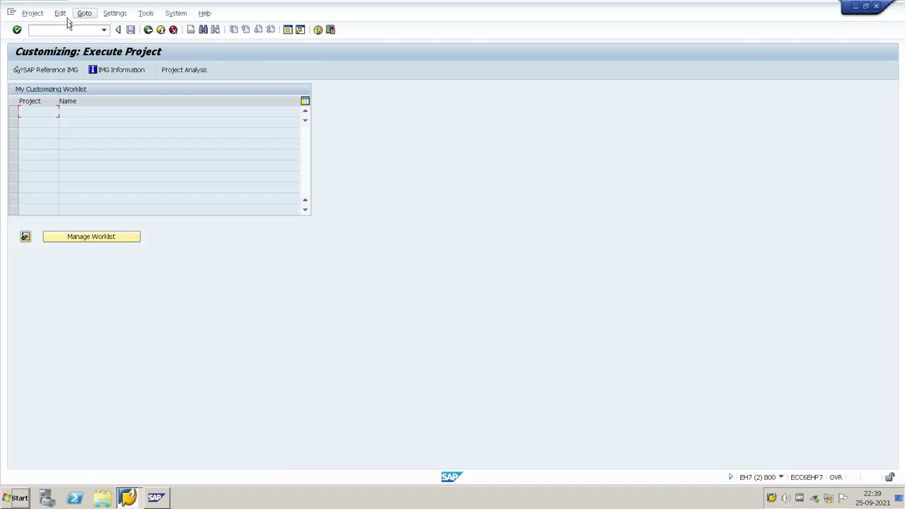
{"action": "left_click", "coordinate": [48, 71]}
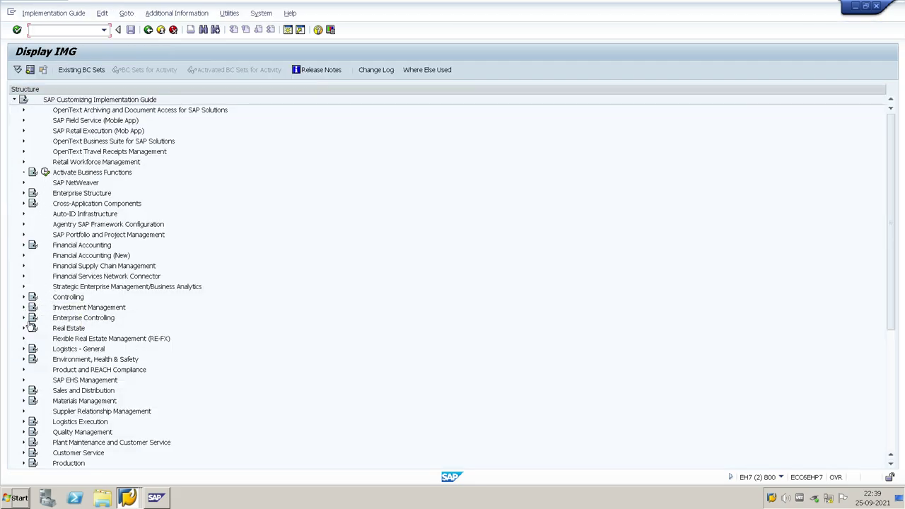
{"action": "left_click", "coordinate": [23, 400]}
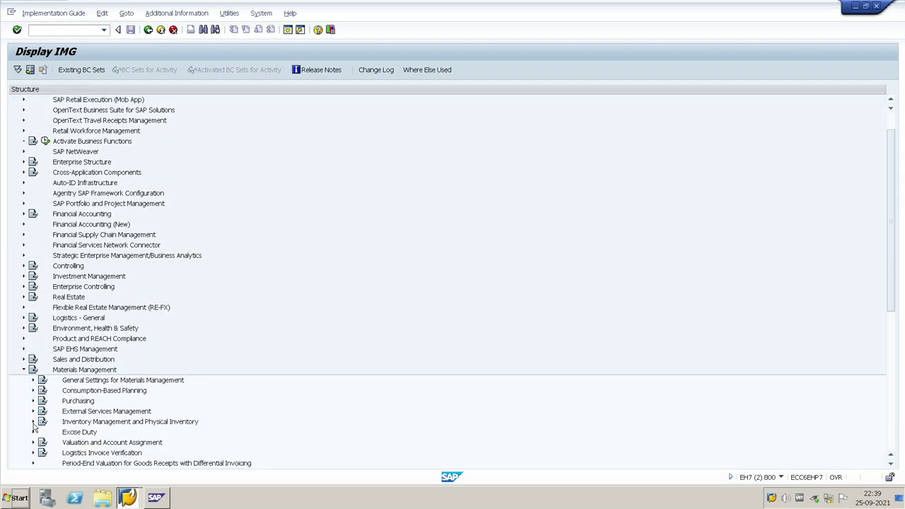
{"action": "left_click", "coordinate": [33, 422]}
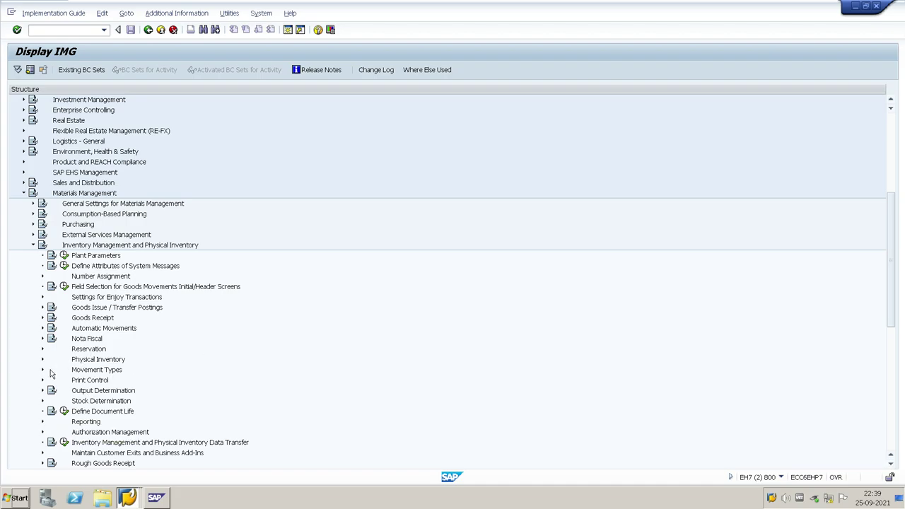
{"action": "left_click", "coordinate": [42, 369]}
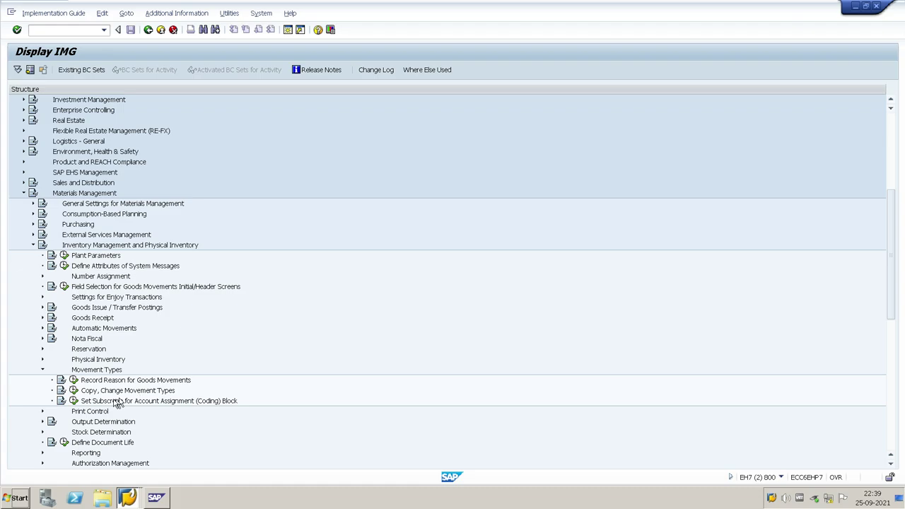
{"action": "left_click", "coordinate": [75, 391]}
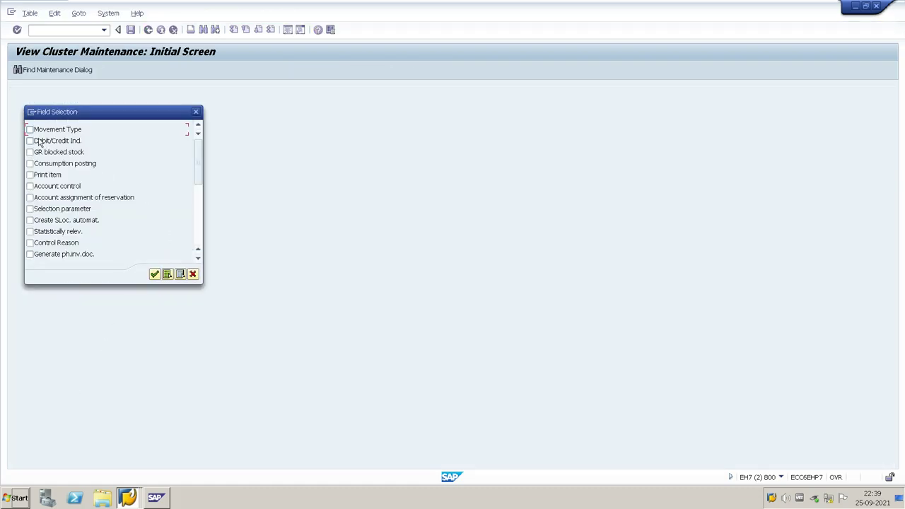
Restrict the movement type list by Movement Type and select 101 GR goods receipt
{"action": "left_click", "coordinate": [29, 129]}
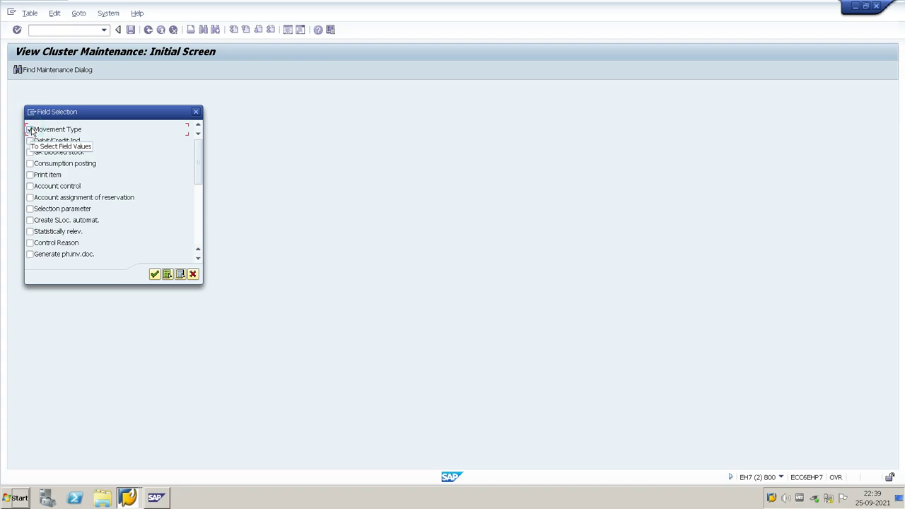
{"action": "left_click", "coordinate": [154, 274]}
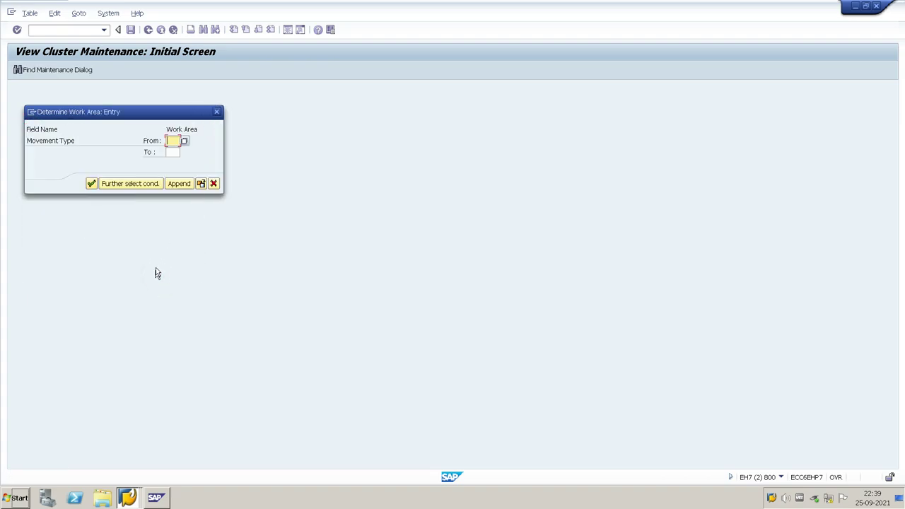
{"action": "left_click", "coordinate": [89, 186]}
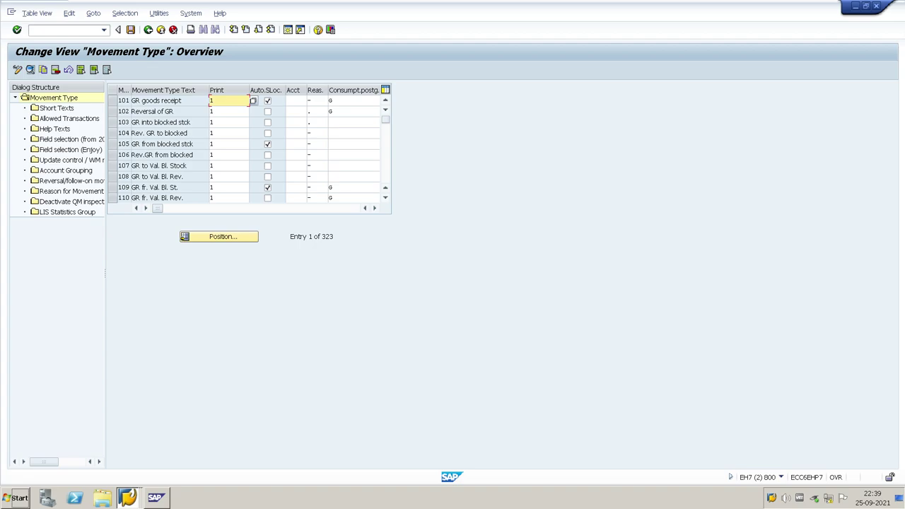
{"action": "left_click", "coordinate": [112, 101]}
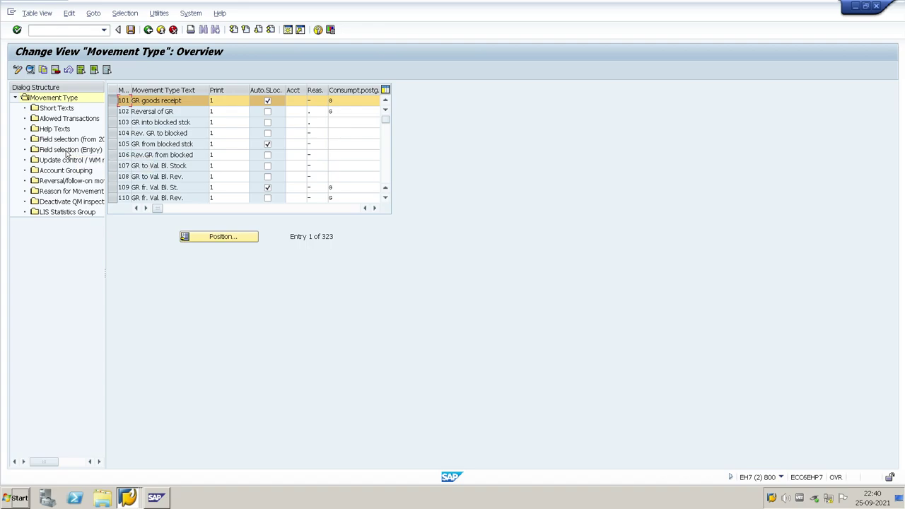
Open 101's Field selection (Enjoy) entries and highlight the optional WEMPF row
{"action": "double_click", "coordinate": [70, 150]}
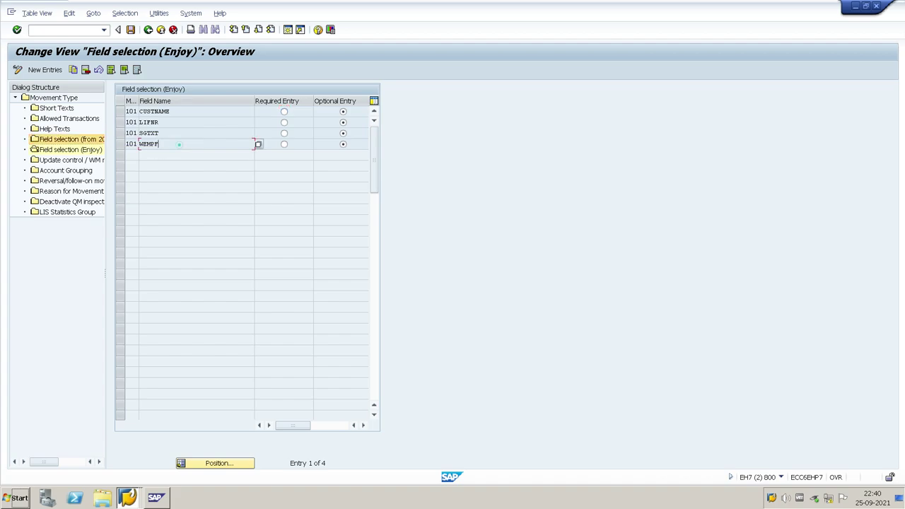
{"action": "left_click", "coordinate": [255, 144]}
{"action": "key", "text": "alt+Tab"}
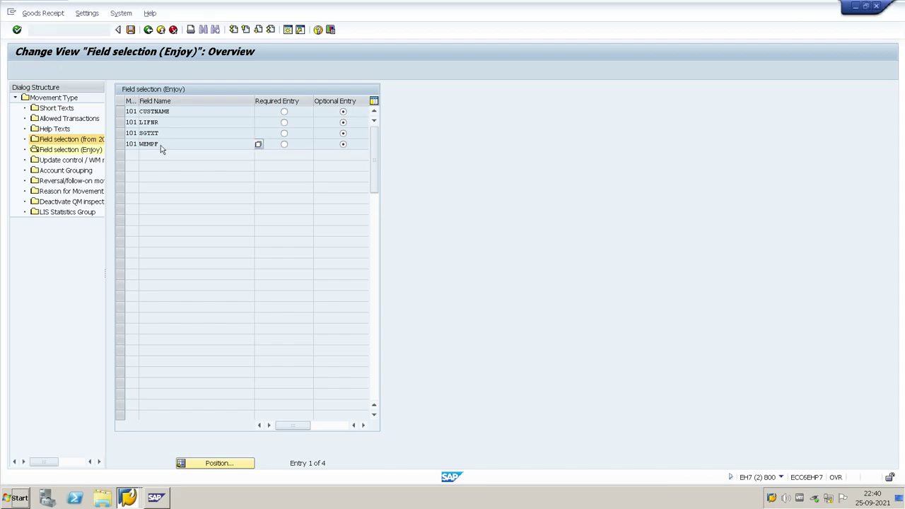
{"action": "key", "text": "Down"}
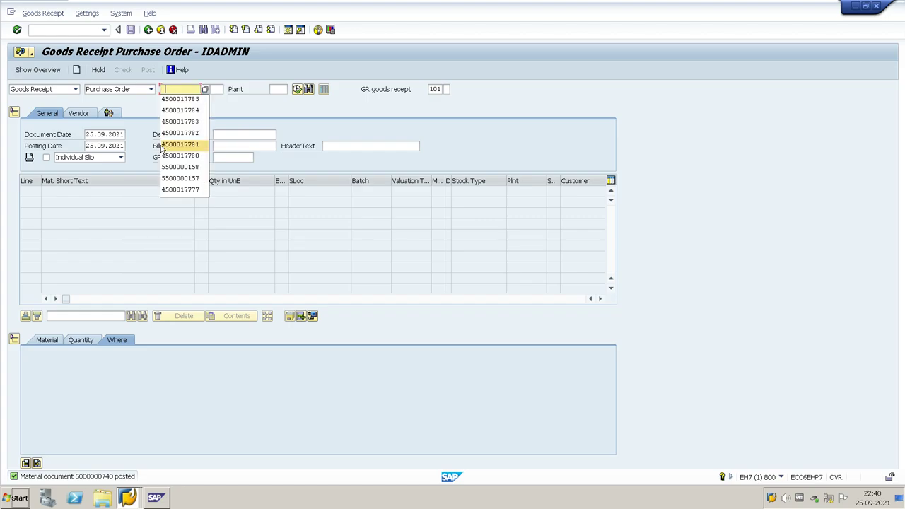
{"action": "left_click", "coordinate": [161, 149]}
{"action": "key", "text": "Return"}
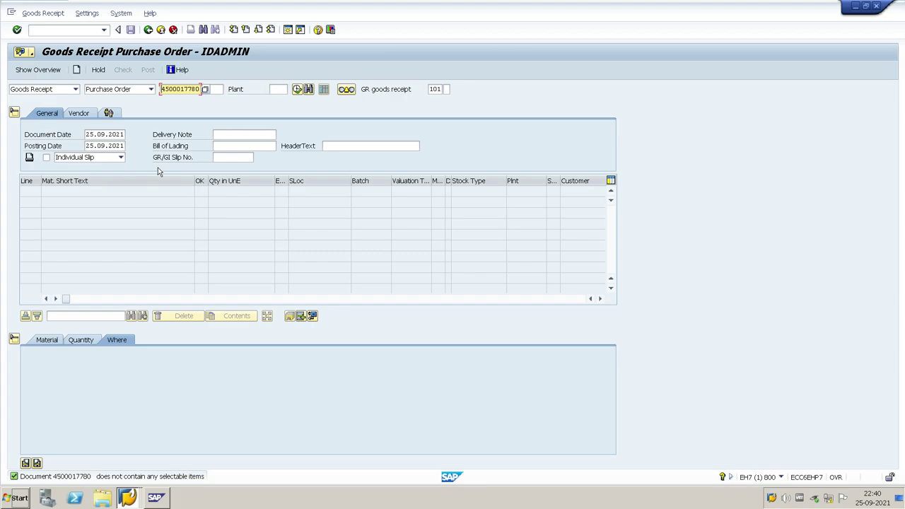
{"action": "type", "text": "80"}
{"action": "key", "text": "Down"}
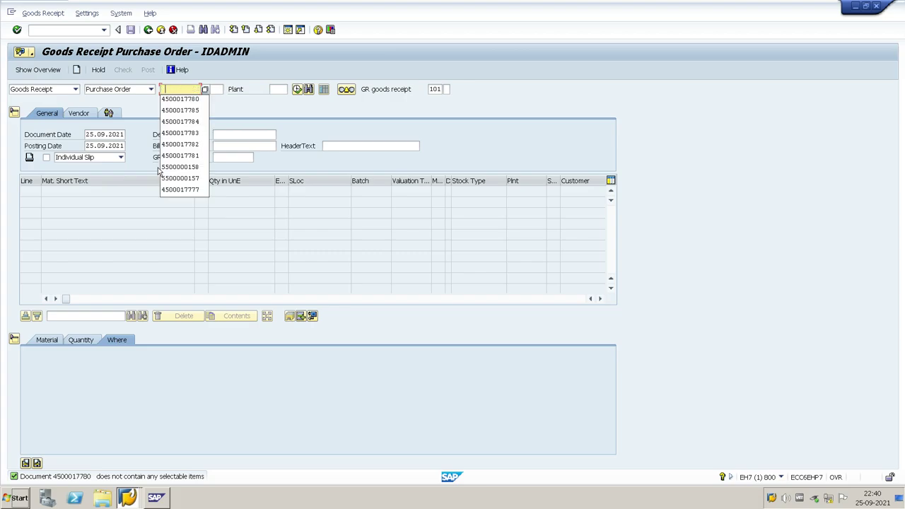
{"action": "key", "text": "Down"}
{"action": "key", "text": "Return"}
{"action": "key", "text": "Return"}
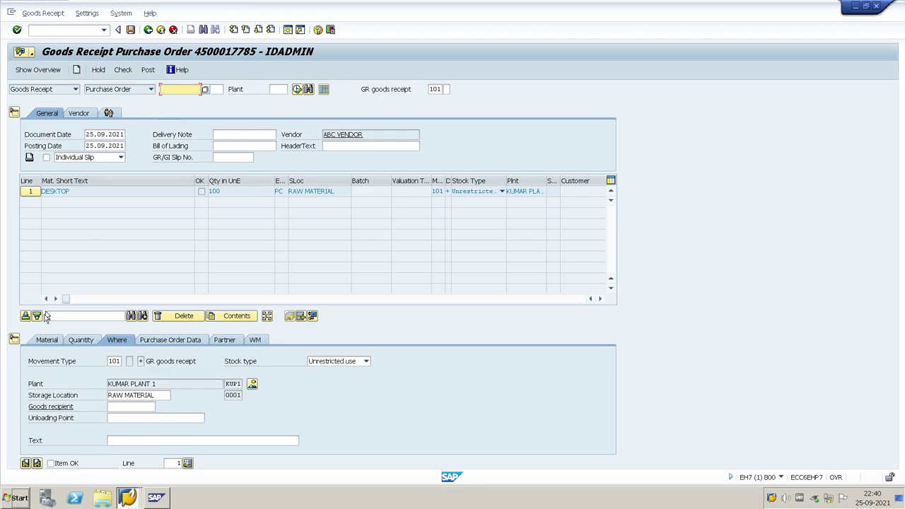
Confirm through F1 technical information that the Goods recipient field is GOITEM-WEMPF
{"action": "left_click", "coordinate": [80, 340]}
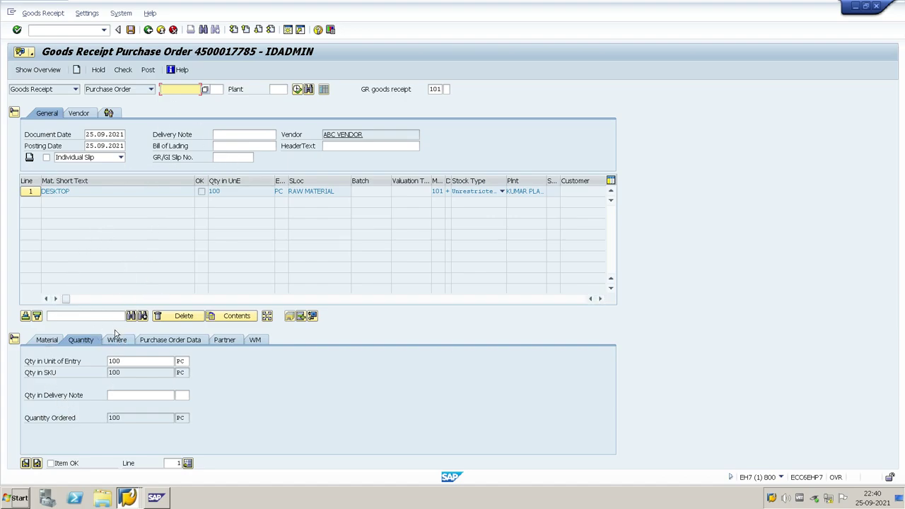
{"action": "left_click", "coordinate": [116, 339]}
{"action": "left_click", "coordinate": [131, 406]}
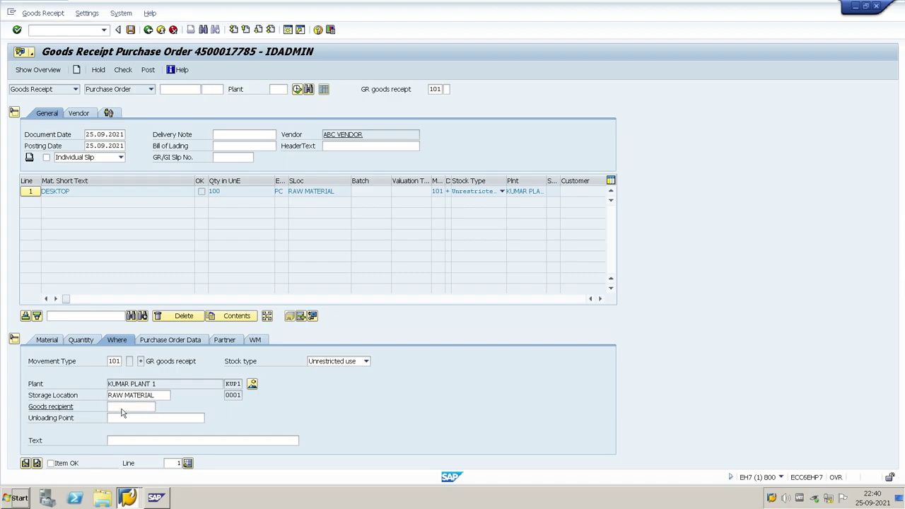
{"action": "key", "text": "F1"}
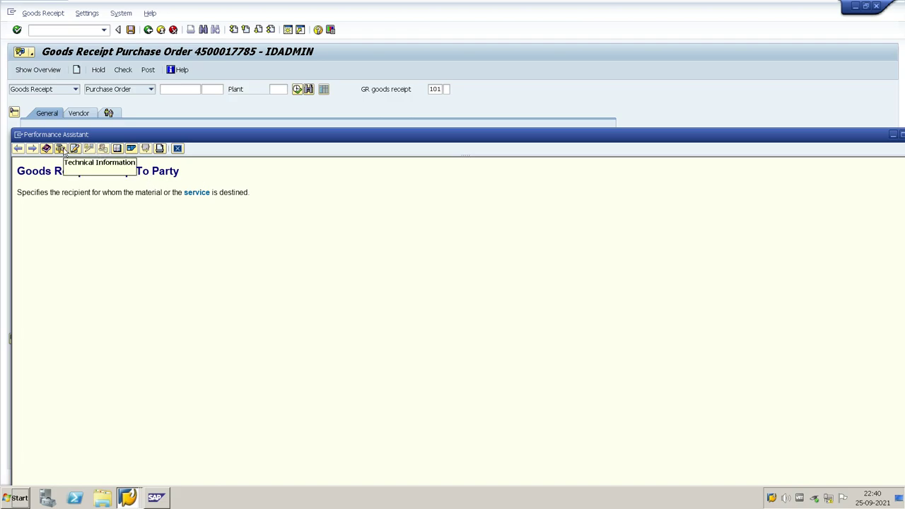
{"action": "left_click", "coordinate": [61, 150]}
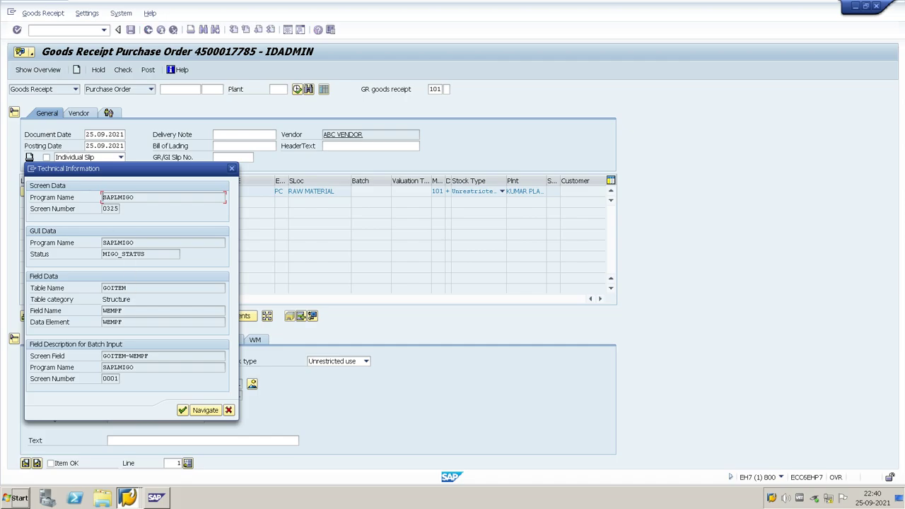
{"action": "left_click_drag", "start_coordinate": [123, 310], "coordinate": [103, 310]}
{"action": "key", "text": "F1"}
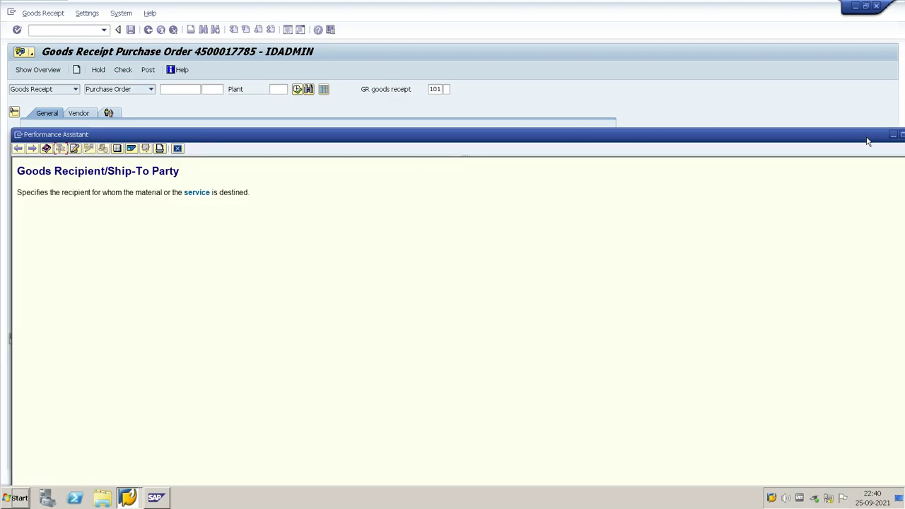
{"action": "left_click_drag", "start_coordinate": [868, 139], "coordinate": [812, 130]}
{"action": "key", "text": "F9"}
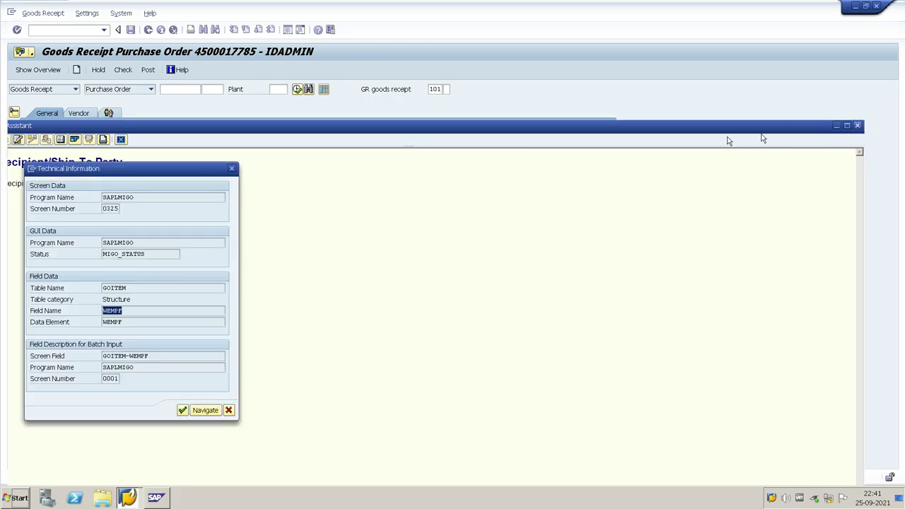
{"action": "left_click", "coordinate": [857, 125]}
{"action": "key", "text": "Return"}
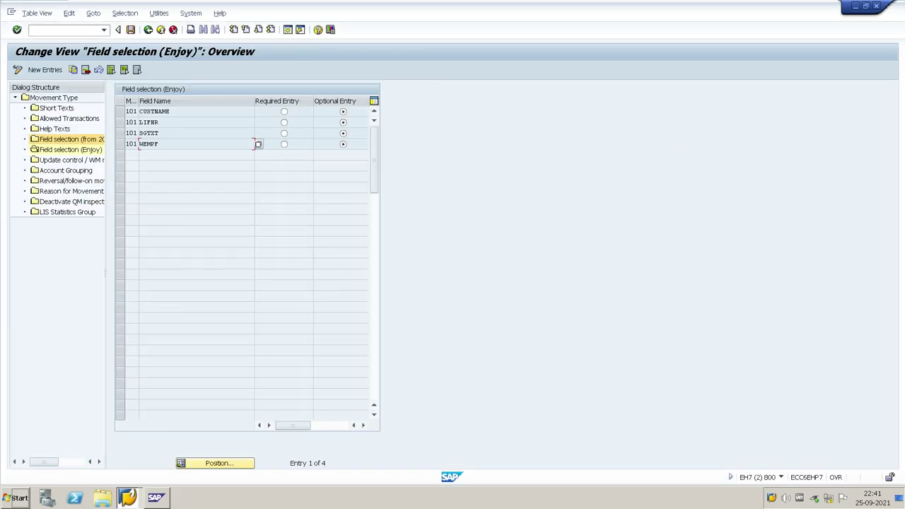
Close the technical information dialog and return to the field selection settings
{"action": "key", "text": "F3"}
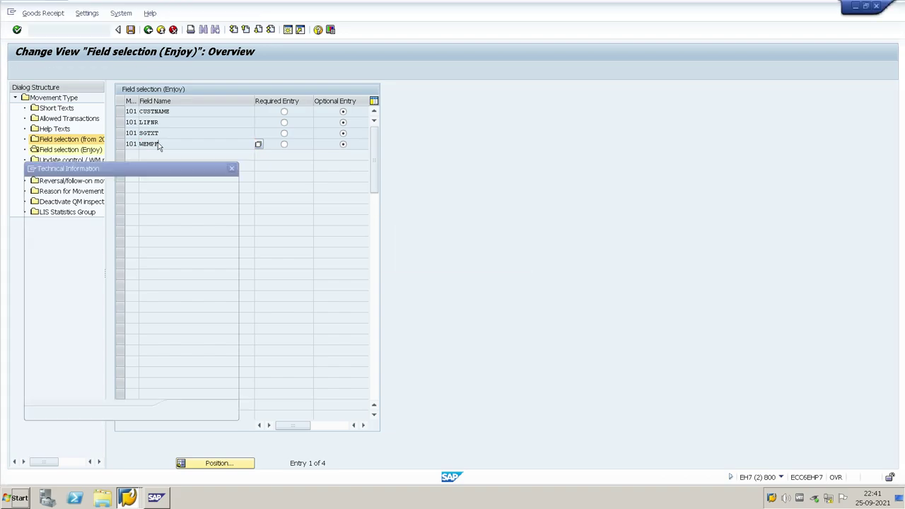
{"action": "left_click", "coordinate": [231, 169]}
{"action": "key", "text": "alt+Tab"}
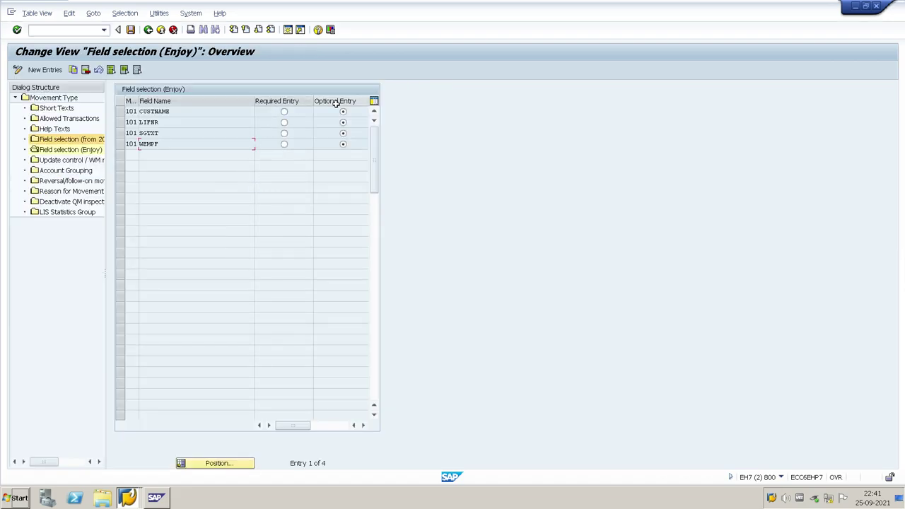
Make WEMPF a required entry for movement type 101, saved under request EH7K900004
{"action": "left_click", "coordinate": [342, 144]}
{"action": "left_click", "coordinate": [284, 144]}
{"action": "left_click", "coordinate": [130, 30]}
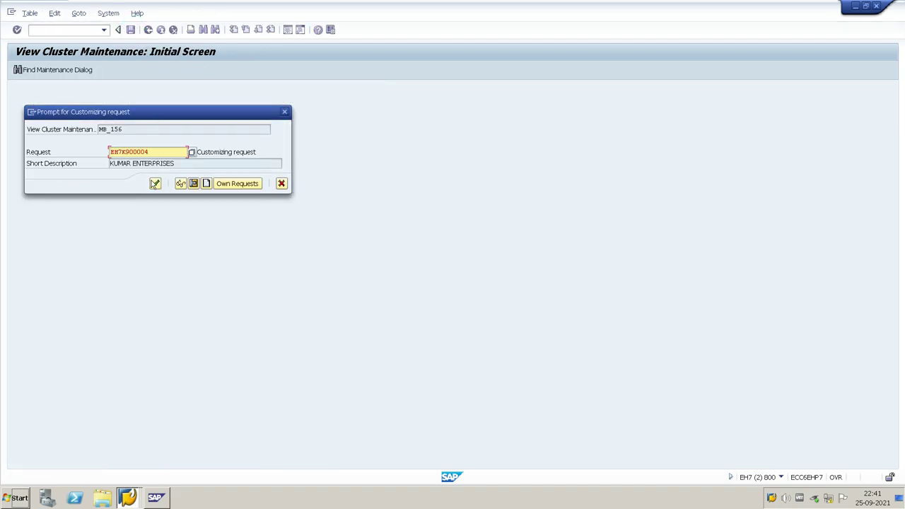
{"action": "left_click", "coordinate": [156, 184]}
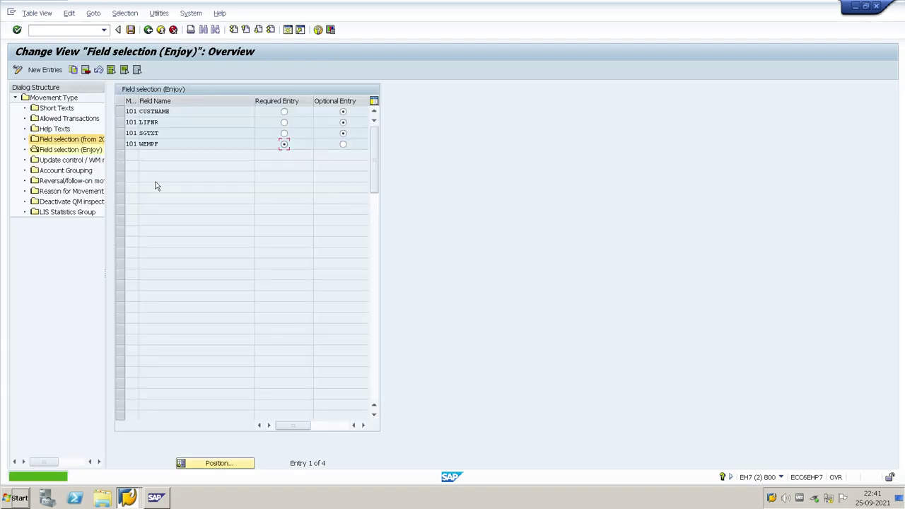
{"action": "left_click", "coordinate": [148, 29]}
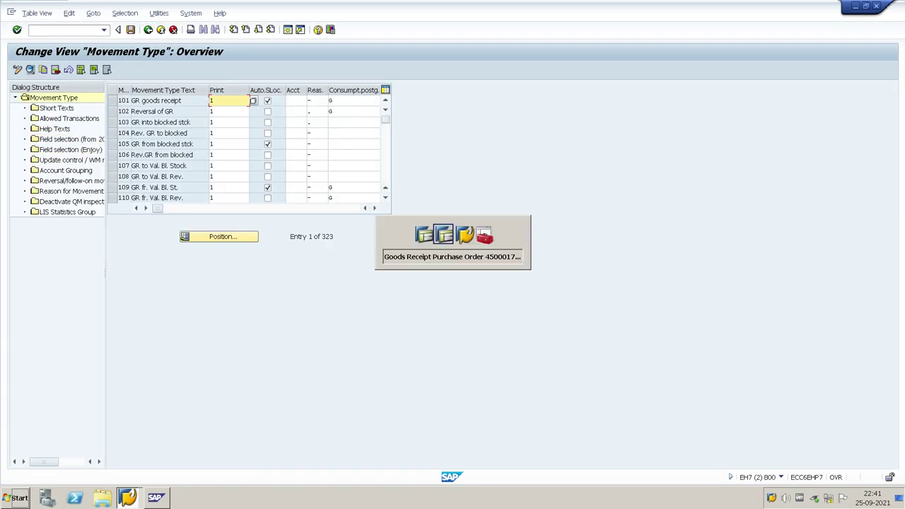
{"action": "key", "text": "alt+Tab"}
{"action": "left_click", "coordinate": [148, 29]}
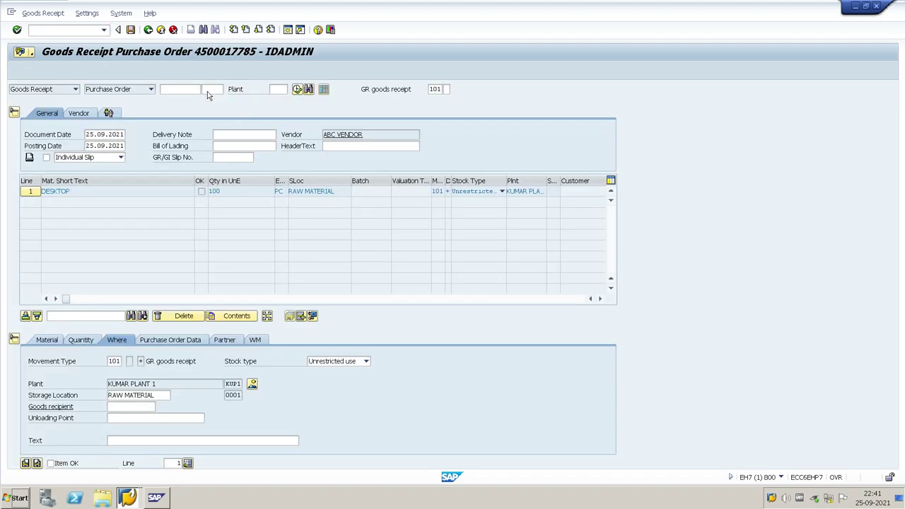
{"action": "left_click", "coordinate": [188, 195]}
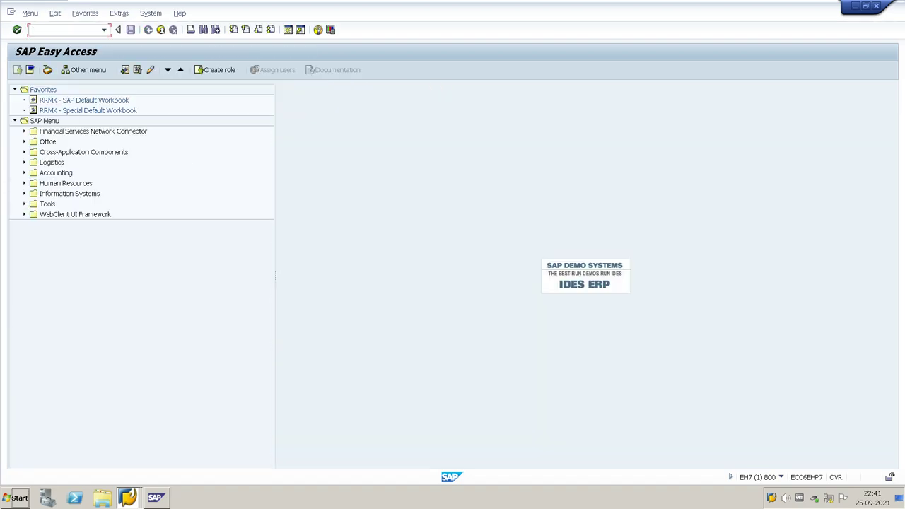
{"action": "type", "text": "MIGO"}
{"action": "key", "text": "Return"}
{"action": "key", "text": "BackSpace"}
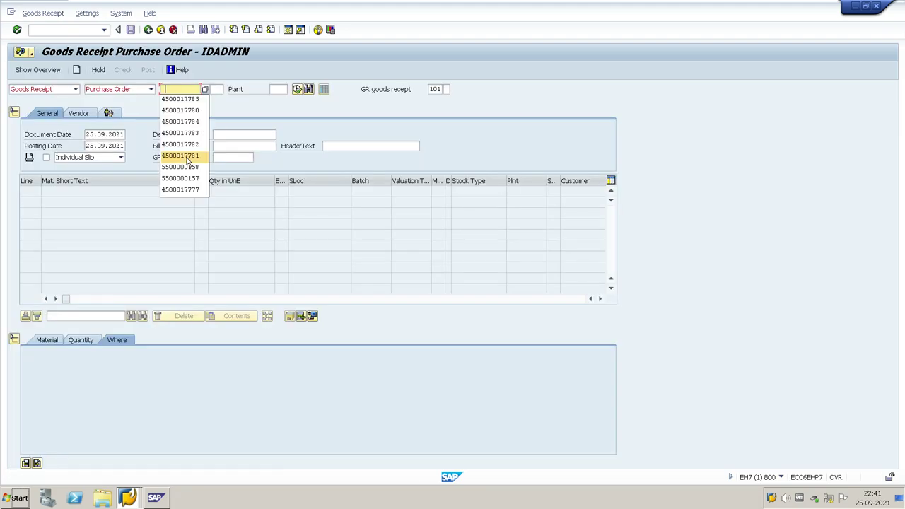
{"action": "key", "text": "Down"}
{"action": "key", "text": "Return"}
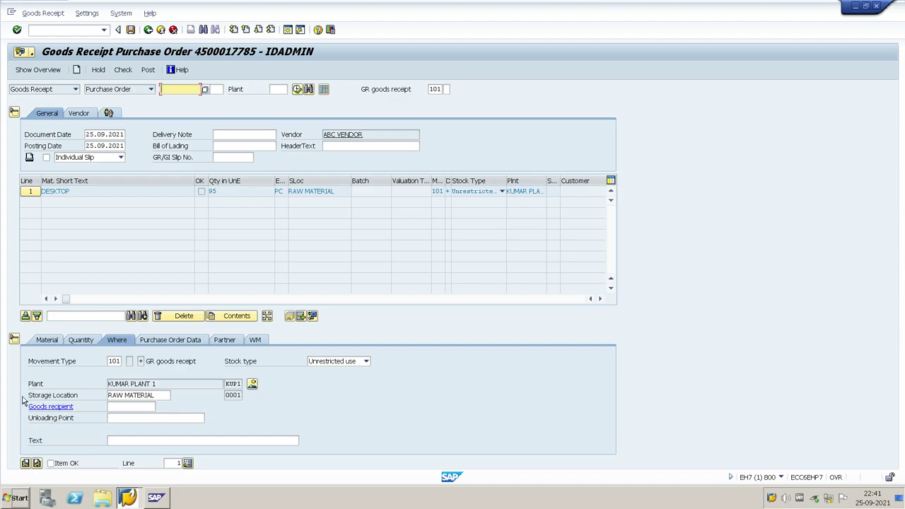
Receive 10 PC DESKTOP marked OK; the check errors 'Enter Goods recipient'
{"action": "left_click", "coordinate": [81, 343]}
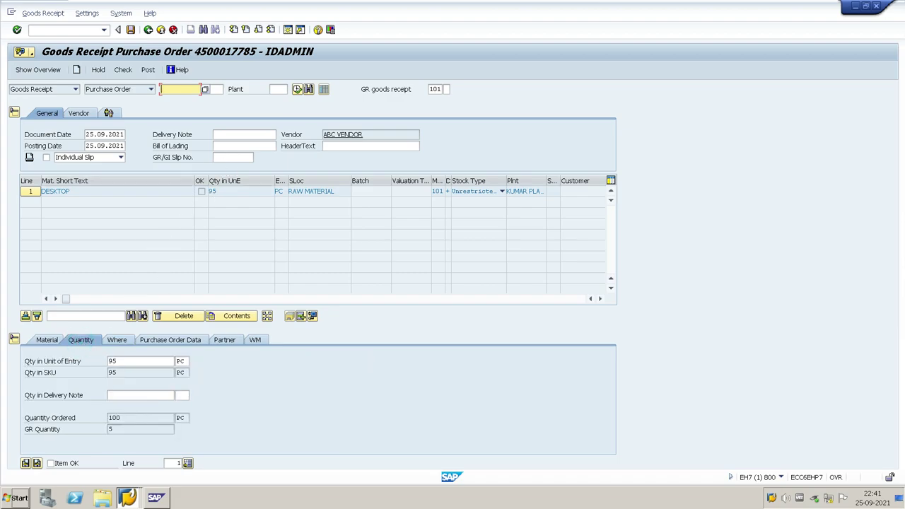
{"action": "double_click", "coordinate": [111, 360]}
{"action": "type", "text": "10"}
{"action": "key", "text": "Return"}
{"action": "left_click", "coordinate": [50, 463]}
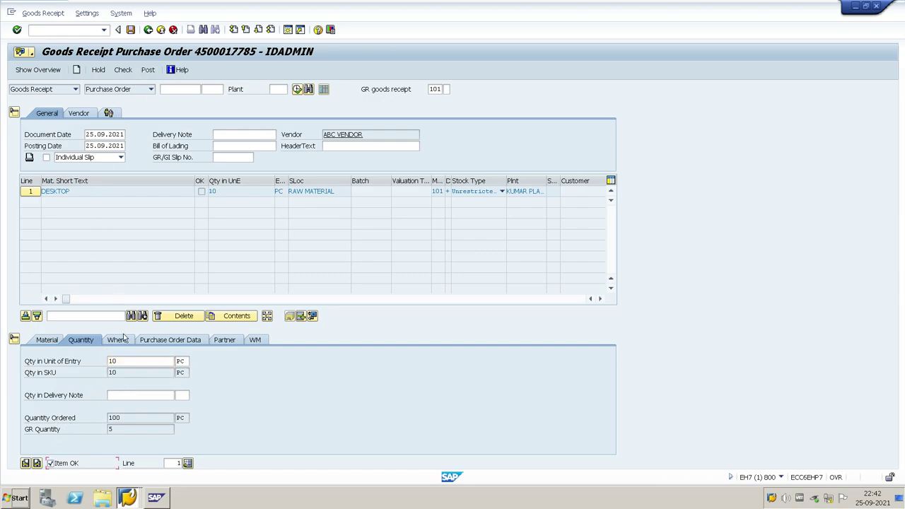
{"action": "left_click", "coordinate": [118, 340]}
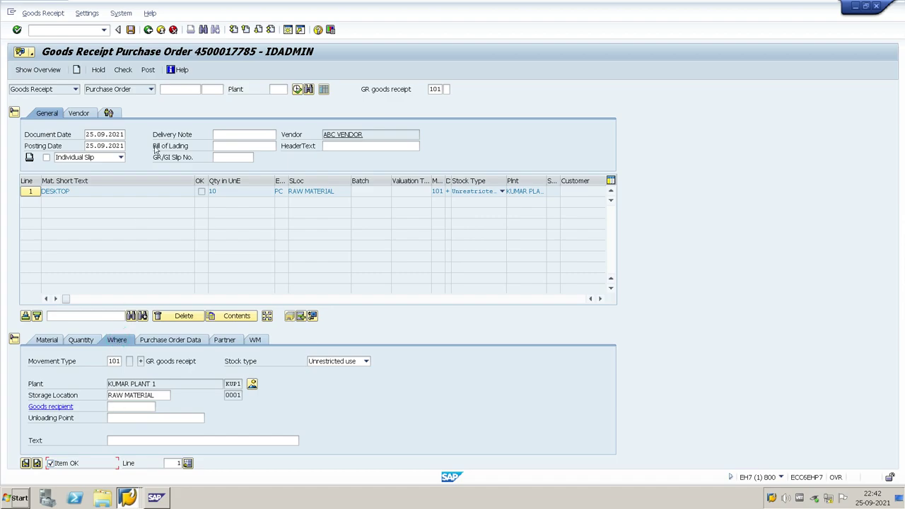
{"action": "left_click", "coordinate": [123, 69]}
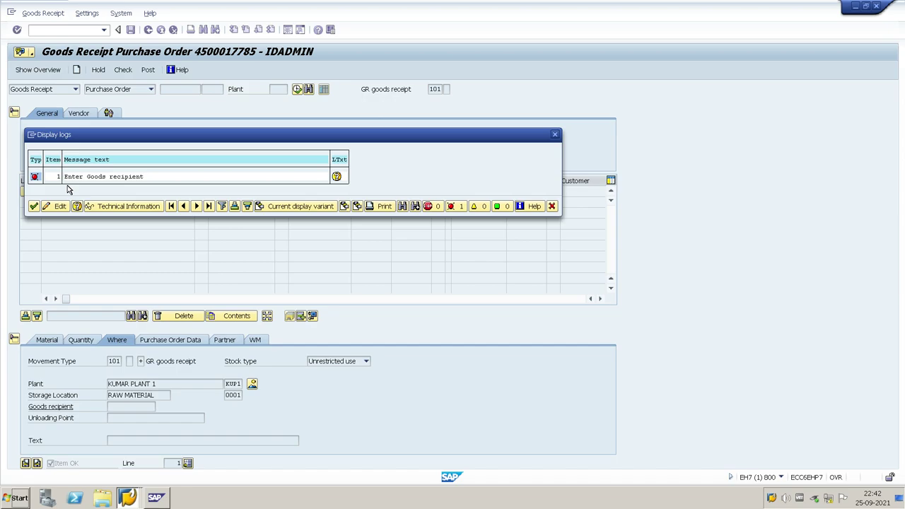
{"action": "left_click", "coordinate": [33, 206]}
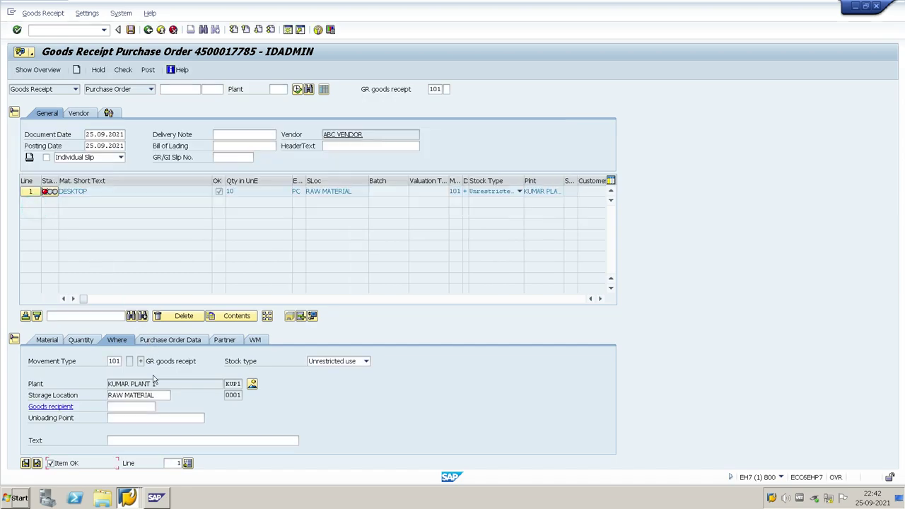
{"action": "left_click", "coordinate": [140, 405]}
{"action": "type", "text": "SENTHIL"}
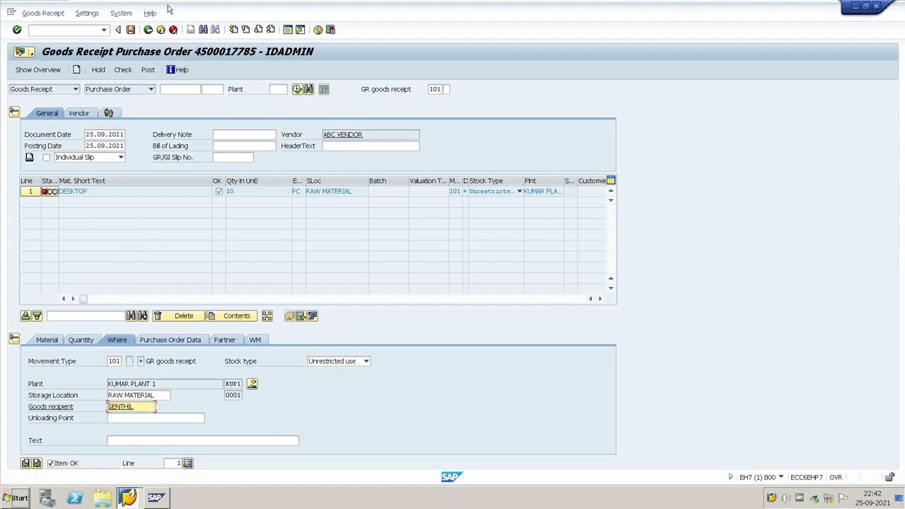
{"action": "left_click", "coordinate": [123, 70]}
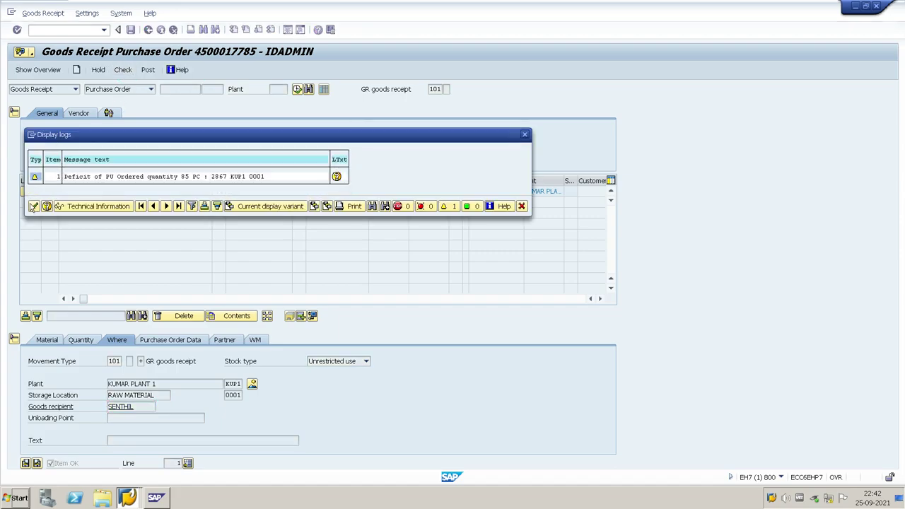
{"action": "left_click", "coordinate": [33, 205]}
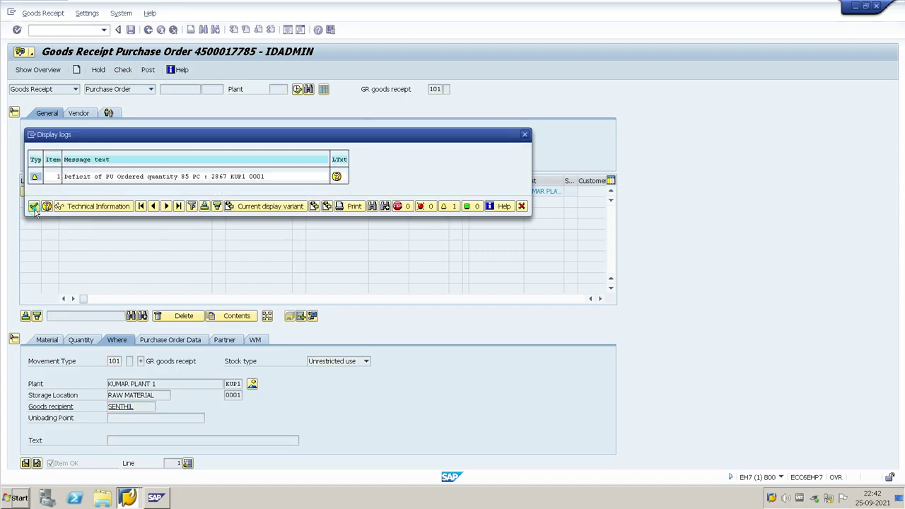
{"action": "left_click", "coordinate": [147, 70]}
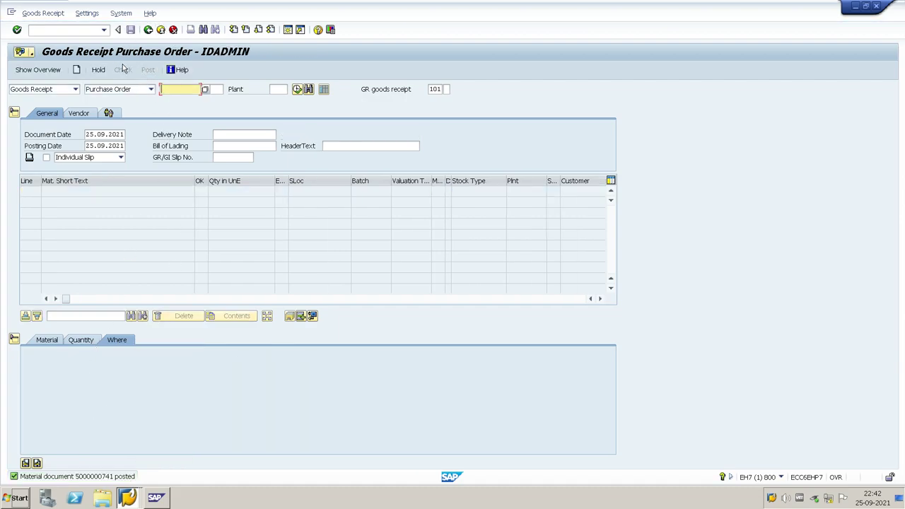
Leave the posted receipt and back out of the movement type settings in the customizing session
{"action": "left_click", "coordinate": [149, 30]}
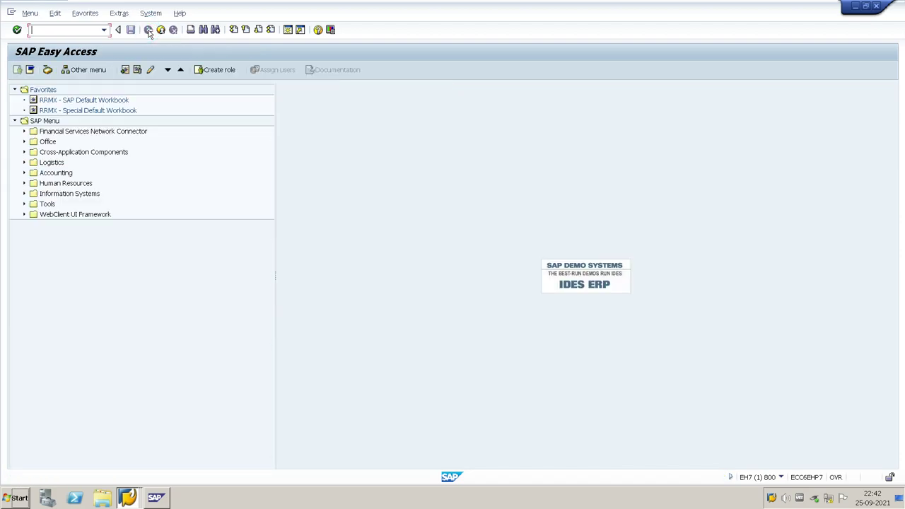
{"action": "key", "text": "alt+Tab"}
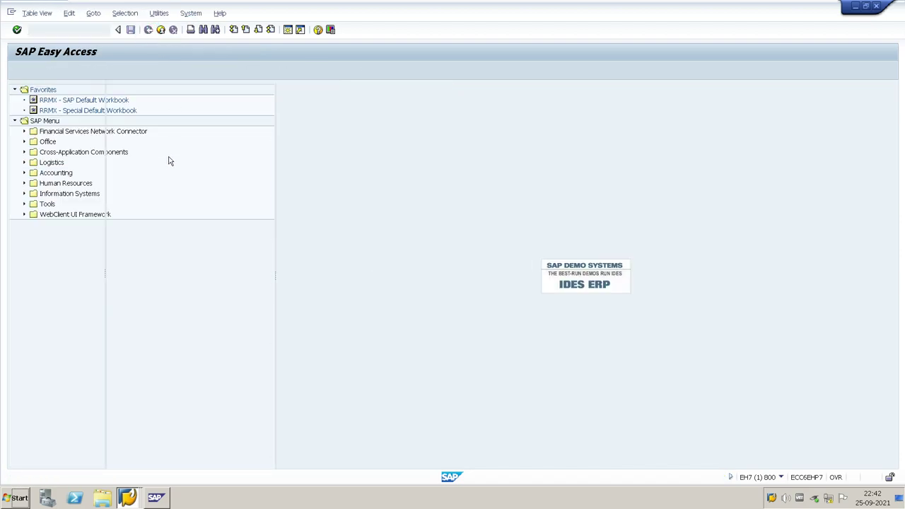
{"action": "left_click", "coordinate": [148, 29]}
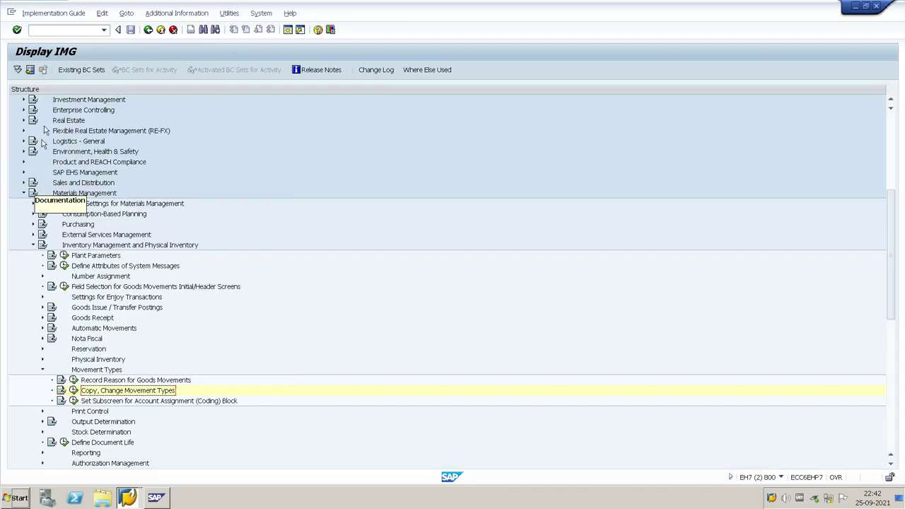
{"action": "left_click", "coordinate": [148, 30]}
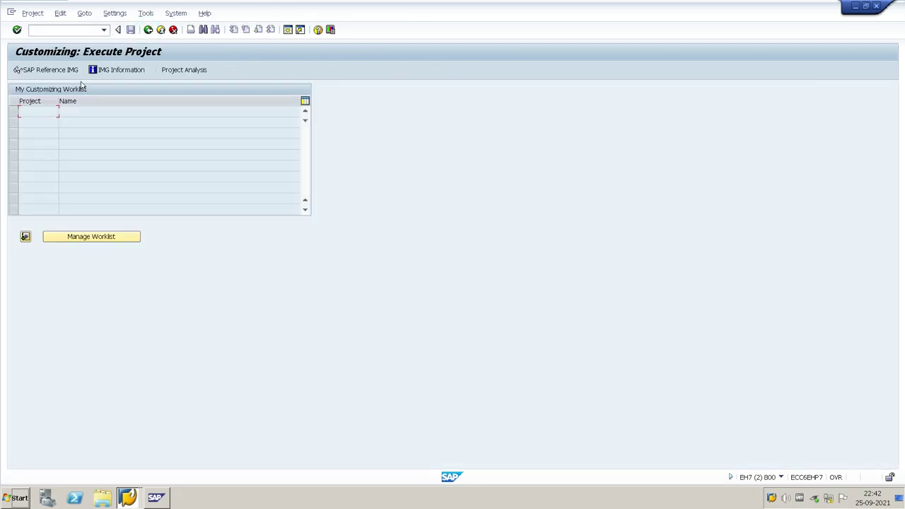
In the SAP Reference IMG, run Materials Management > Inventory Management > Field Selection for Goods Movements Initial/Header Screens
{"action": "left_click", "coordinate": [44, 71]}
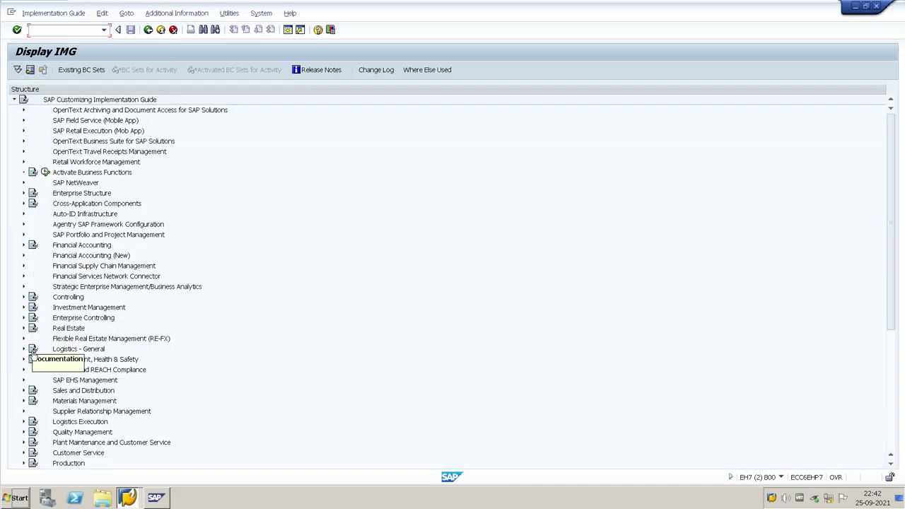
{"action": "left_click", "coordinate": [24, 401]}
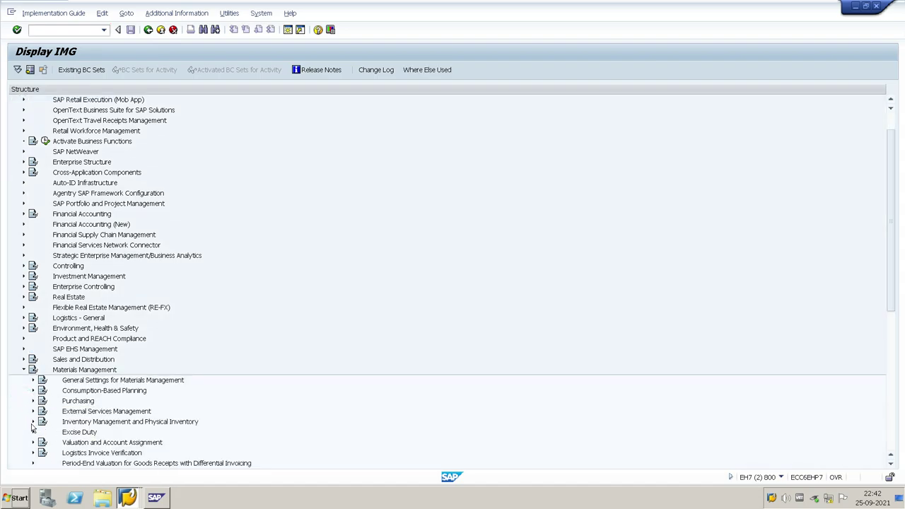
{"action": "left_click", "coordinate": [32, 424]}
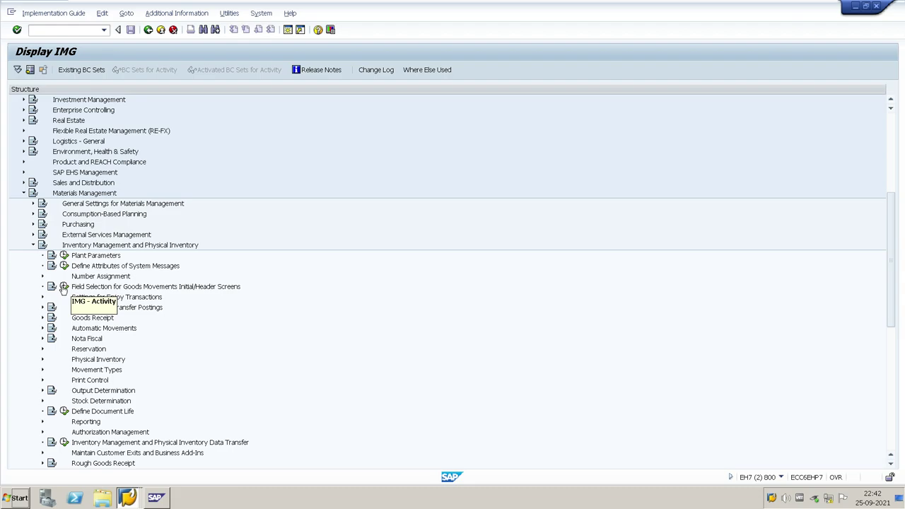
{"action": "left_click", "coordinate": [63, 287]}
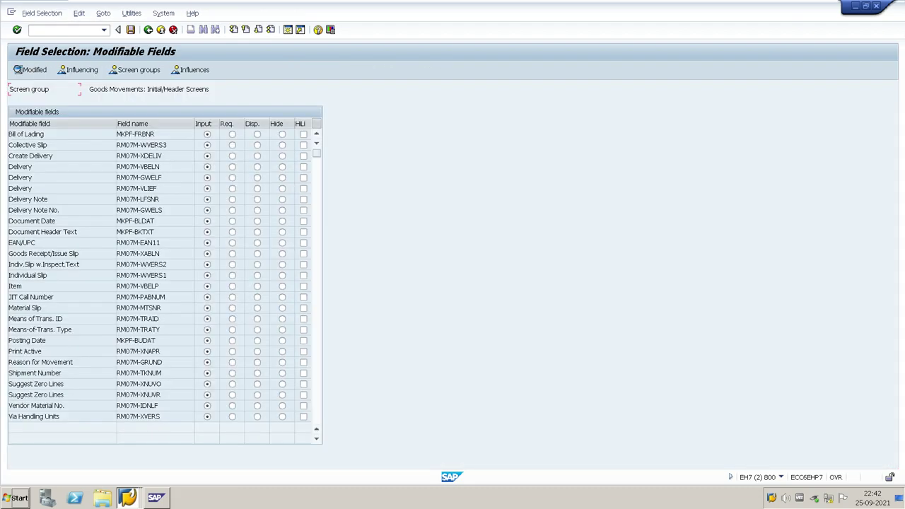
Select the Delivery Note row (RM07M-LFSNR), then launch MIGO in the other session
{"action": "left_click", "coordinate": [66, 200]}
{"action": "left_click", "coordinate": [160, 200]}
{"action": "left_click", "coordinate": [162, 199]}
{"action": "key", "text": "shift+F3"}
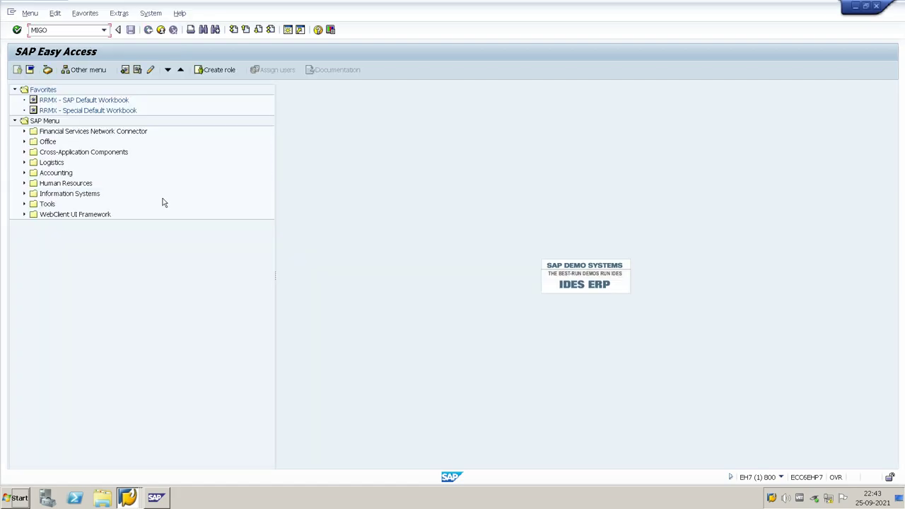
{"action": "key", "text": "Return"}
Confirm through F1 Technical Information that the Delivery Note field's technical name is LFSNR
{"action": "left_click", "coordinate": [229, 134]}
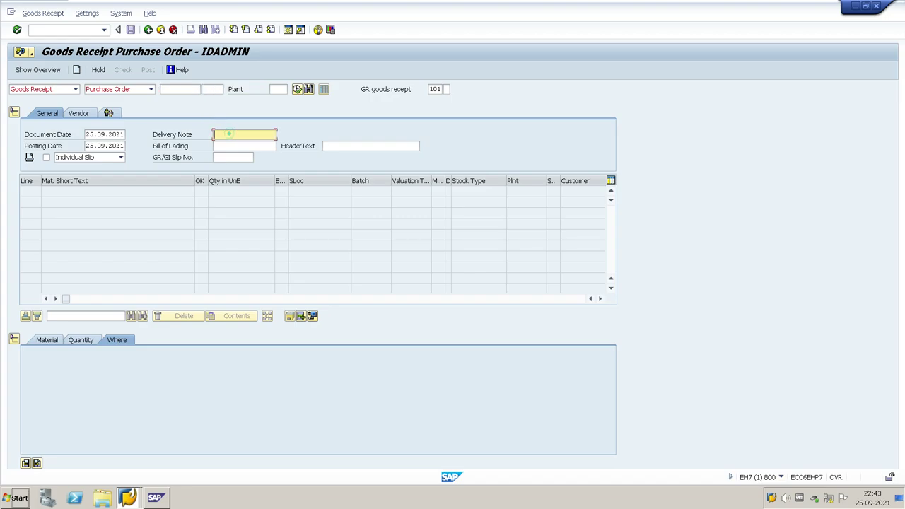
{"action": "key", "text": "F1"}
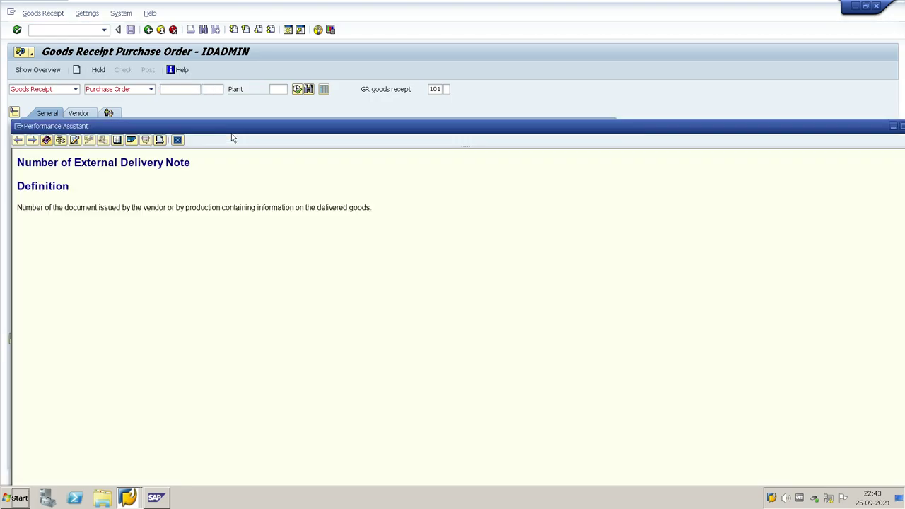
{"action": "left_click", "coordinate": [61, 140]}
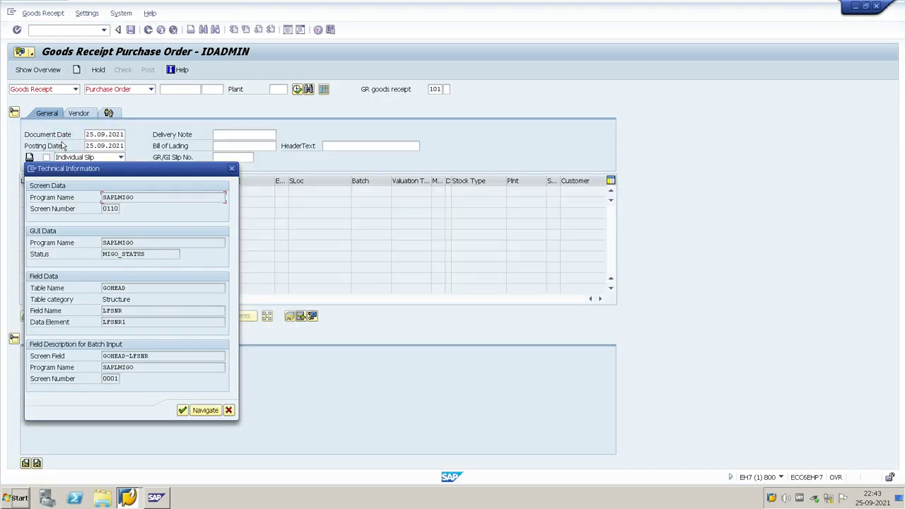
{"action": "left_click", "coordinate": [125, 310]}
{"action": "left_click", "coordinate": [232, 171]}
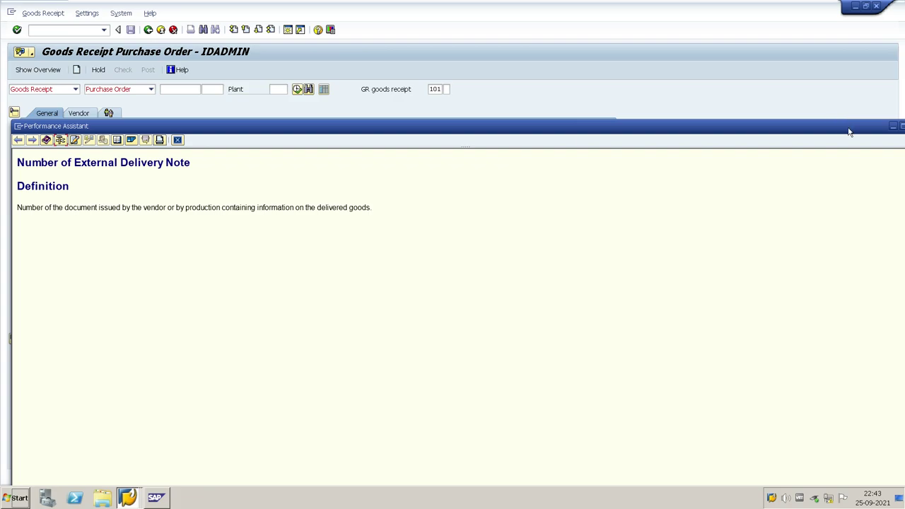
{"action": "left_click", "coordinate": [826, 132]}
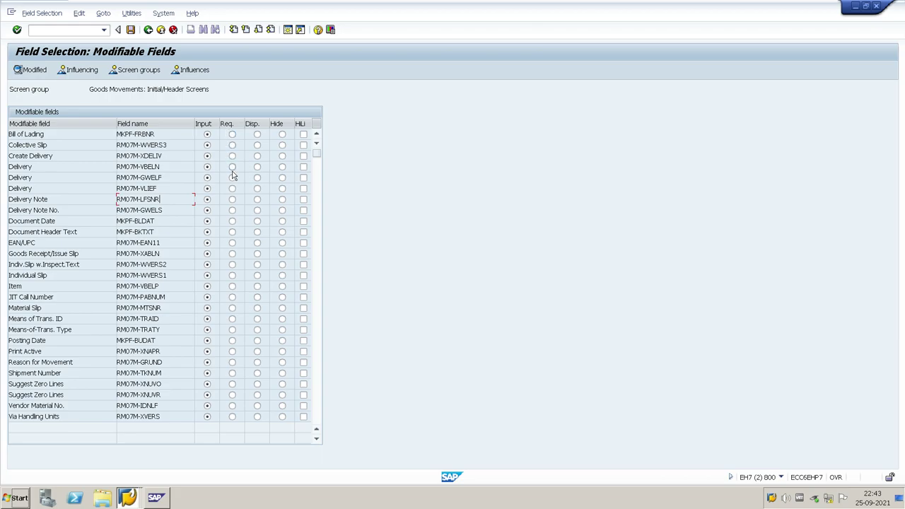
Set Delivery Note (RM07M-LFSNR) to Required and save under request EH7K900004
{"action": "left_click", "coordinate": [232, 200]}
{"action": "left_click", "coordinate": [131, 30]}
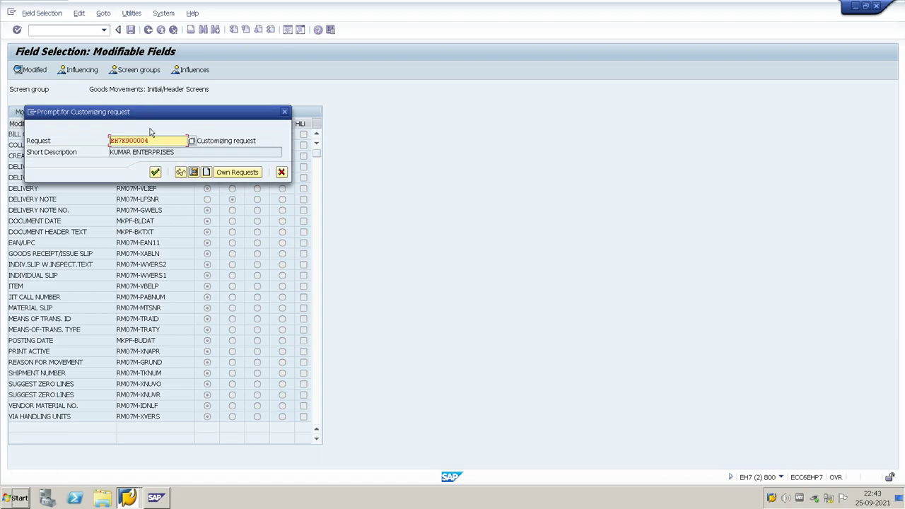
{"action": "left_click", "coordinate": [156, 172]}
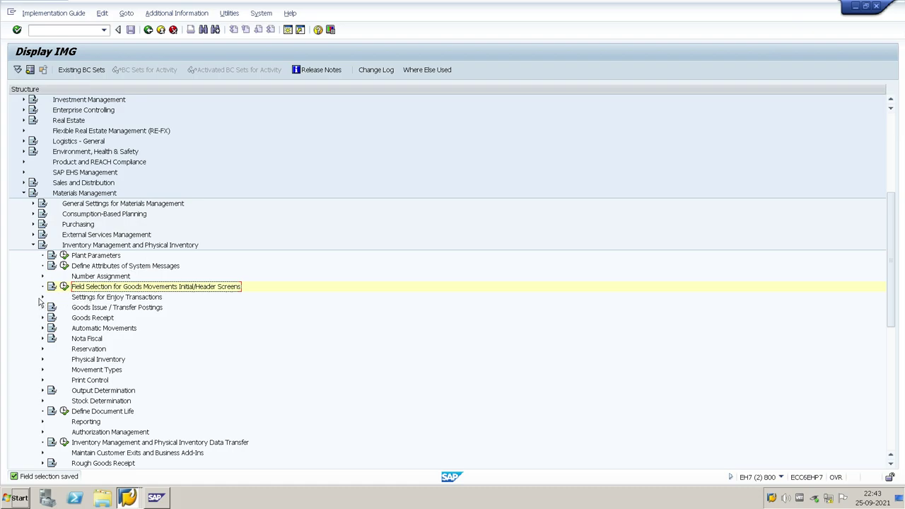
Run Field Selection for MIGO under Settings for Enjoy Transactions > Settings for Goods Movements (MIGO)
{"action": "left_click", "coordinate": [42, 297]}
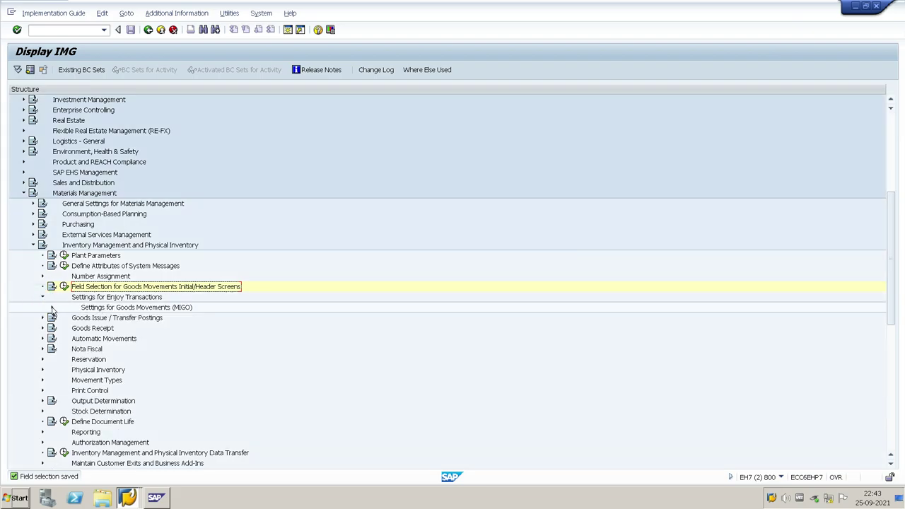
{"action": "left_click", "coordinate": [52, 307]}
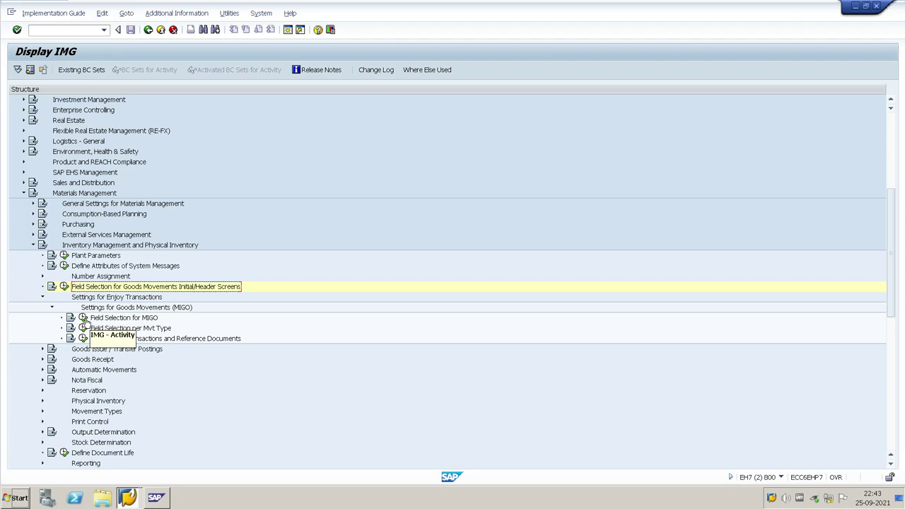
{"action": "left_click", "coordinate": [83, 317]}
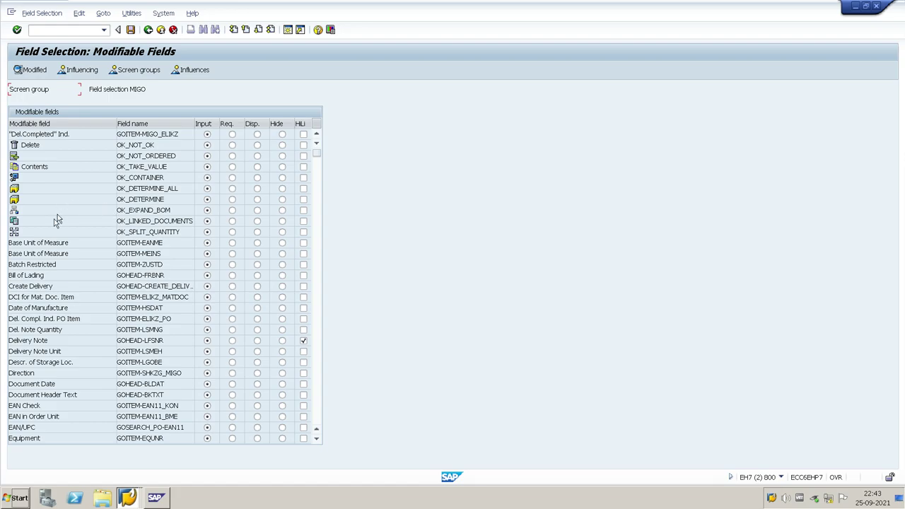
Make Delivery Note (GOHEAD-LFSNR) required for MIGO and save under request EH7K900004
{"action": "left_click", "coordinate": [71, 342]}
{"action": "left_click", "coordinate": [168, 339]}
{"action": "left_click", "coordinate": [232, 342]}
{"action": "left_click", "coordinate": [130, 29]}
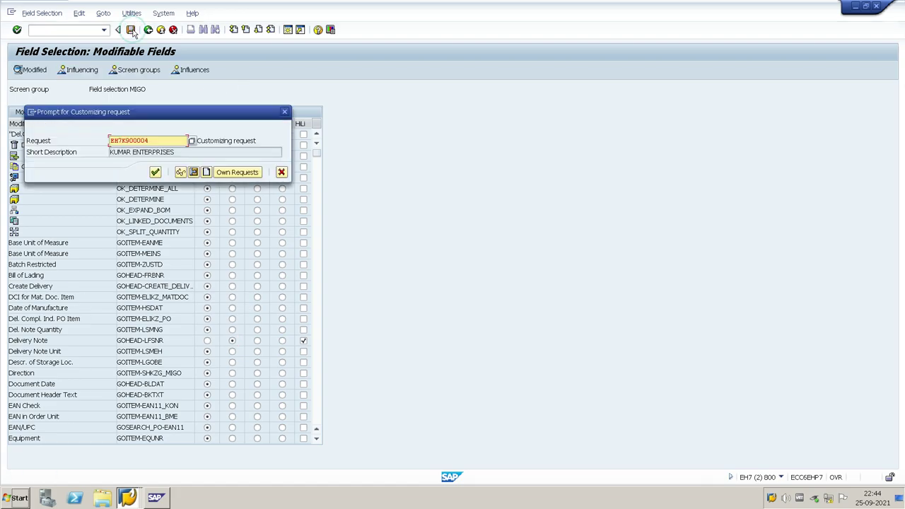
{"action": "left_click", "coordinate": [156, 172]}
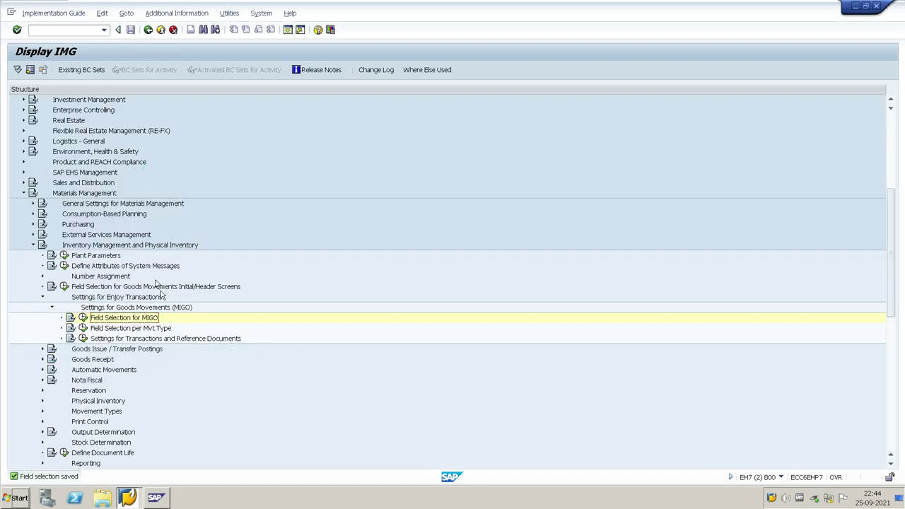
{"action": "key", "text": "alt+Tab"}
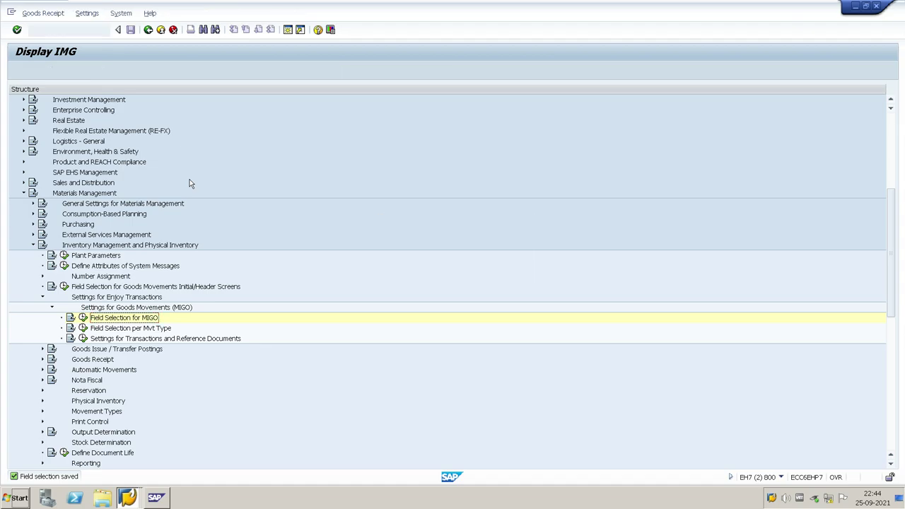
{"action": "key", "text": "alt+Tab"}
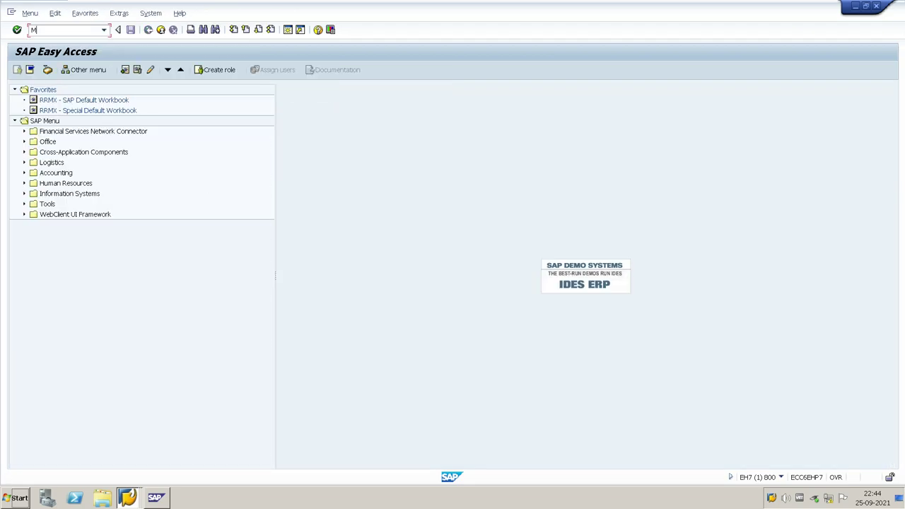
{"action": "key", "text": "Return"}
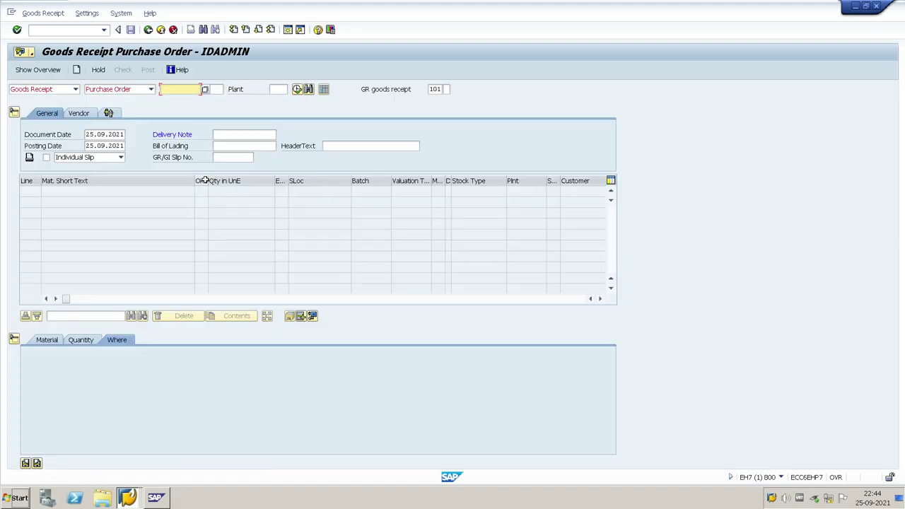
{"action": "type", "text": "4500017785"}
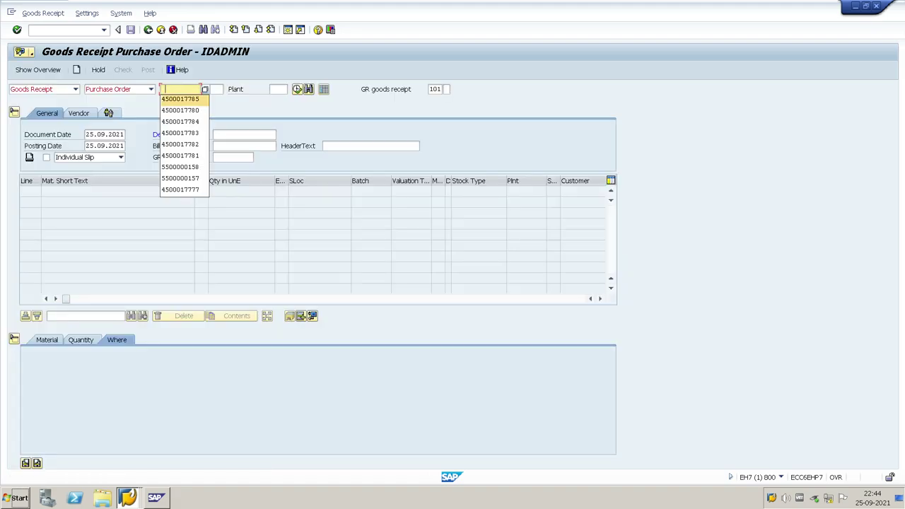
{"action": "key", "text": "Return"}
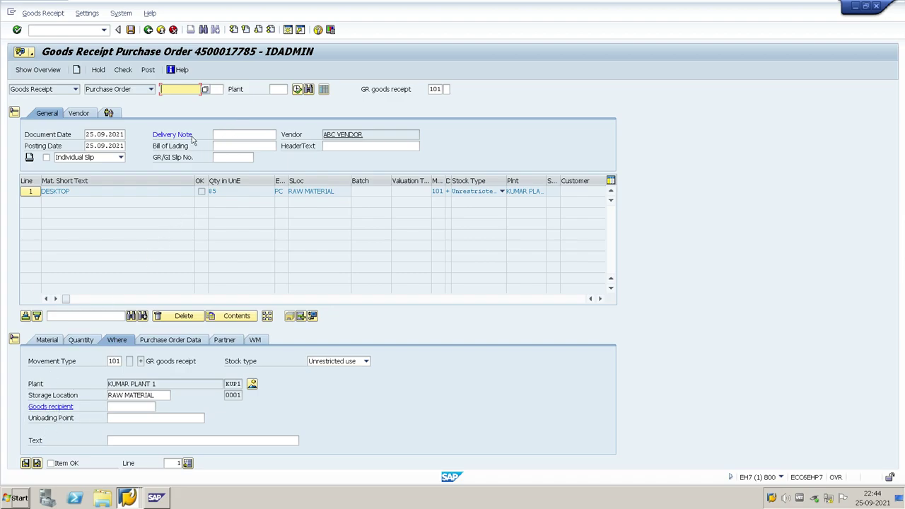
{"action": "left_click", "coordinate": [156, 135]}
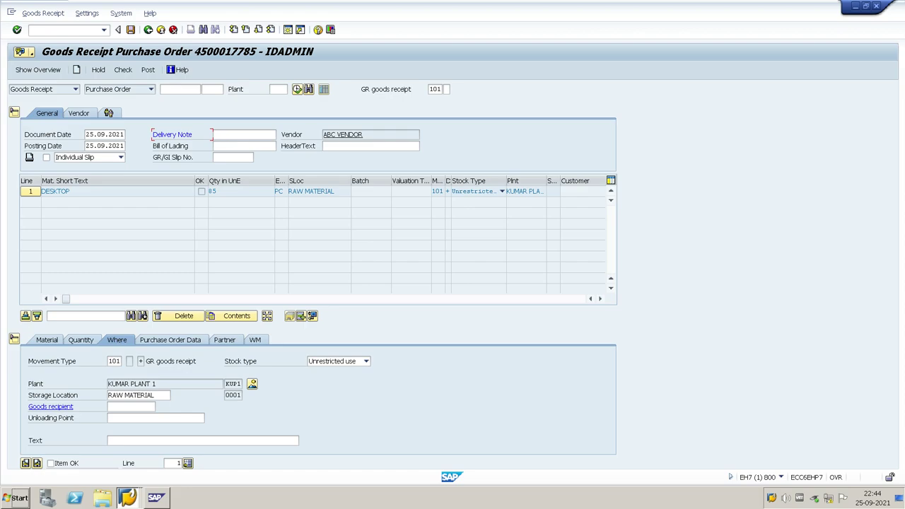
{"action": "key", "text": "Tab"}
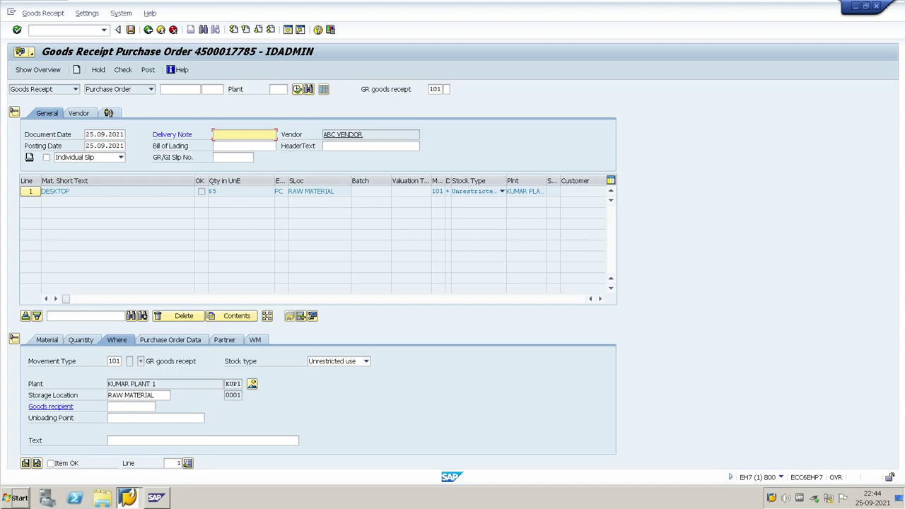
Change the DESKTOP item quantity to 5 and mark it Item OK
{"action": "left_click", "coordinate": [89, 340]}
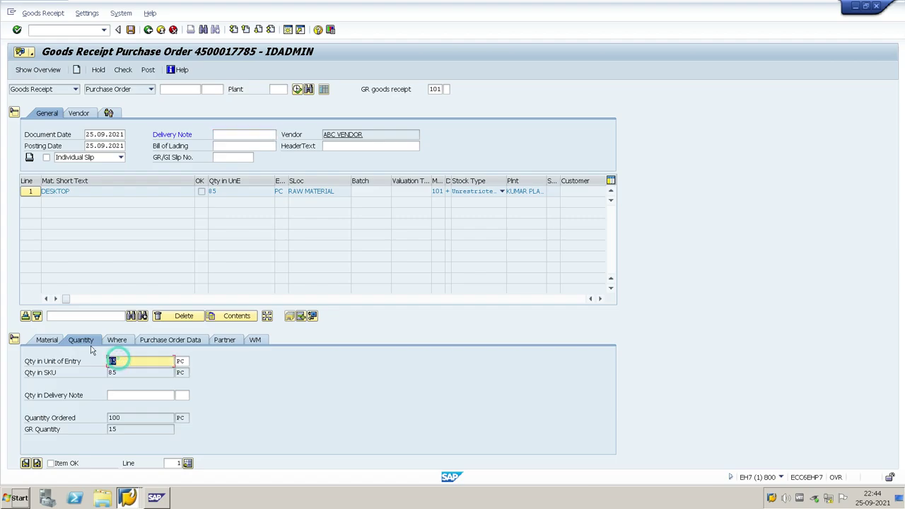
{"action": "type", "text": "5"}
{"action": "key", "text": "Return"}
{"action": "left_click", "coordinate": [50, 463]}
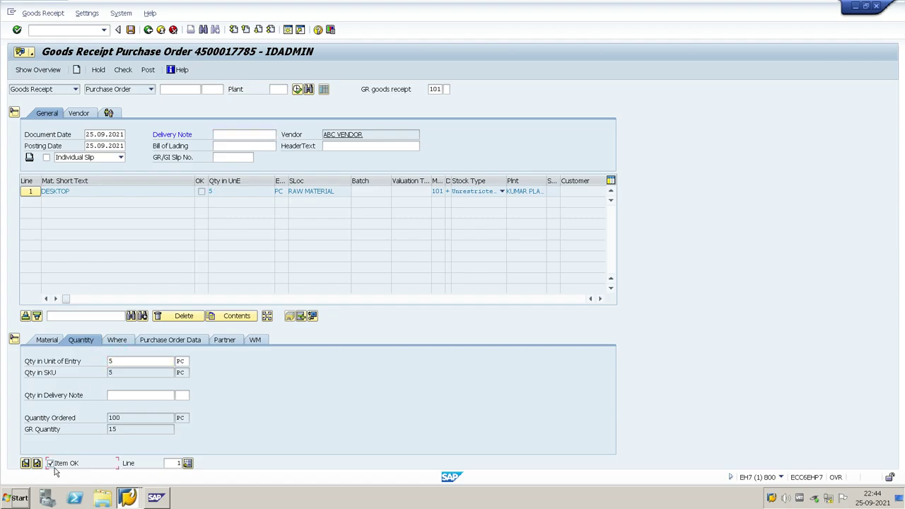
Check the receipt, enter delivery note 12345, and recheck so only the goods recipient is flagged
{"action": "left_click", "coordinate": [122, 70]}
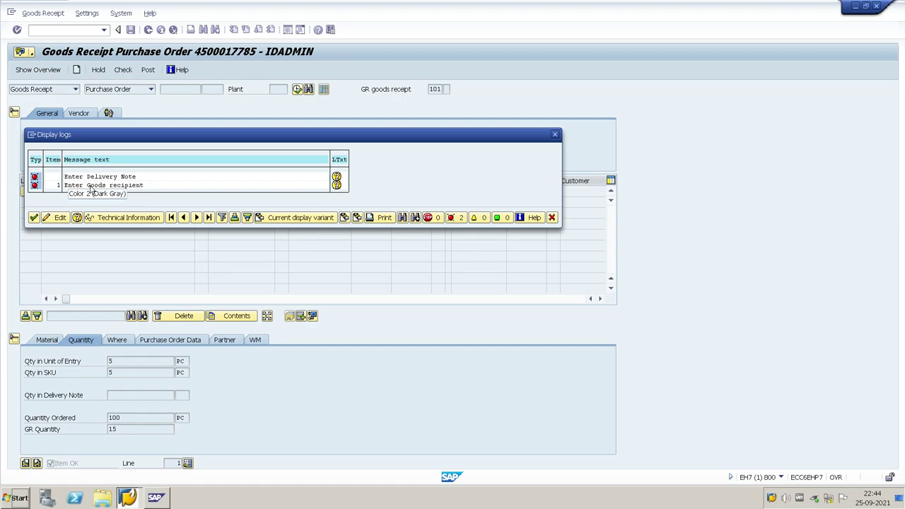
{"action": "left_click", "coordinate": [33, 218]}
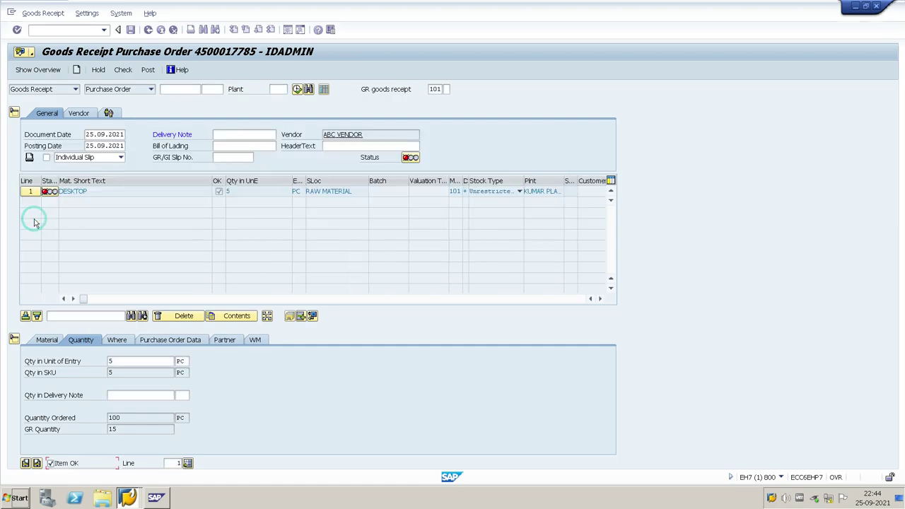
{"action": "left_click", "coordinate": [217, 134]}
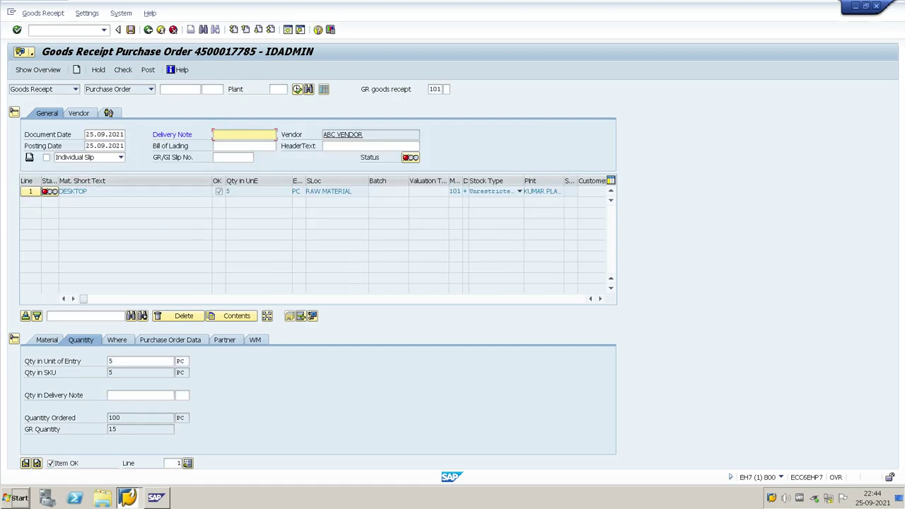
{"action": "type", "text": "12345"}
{"action": "left_click", "coordinate": [113, 339]}
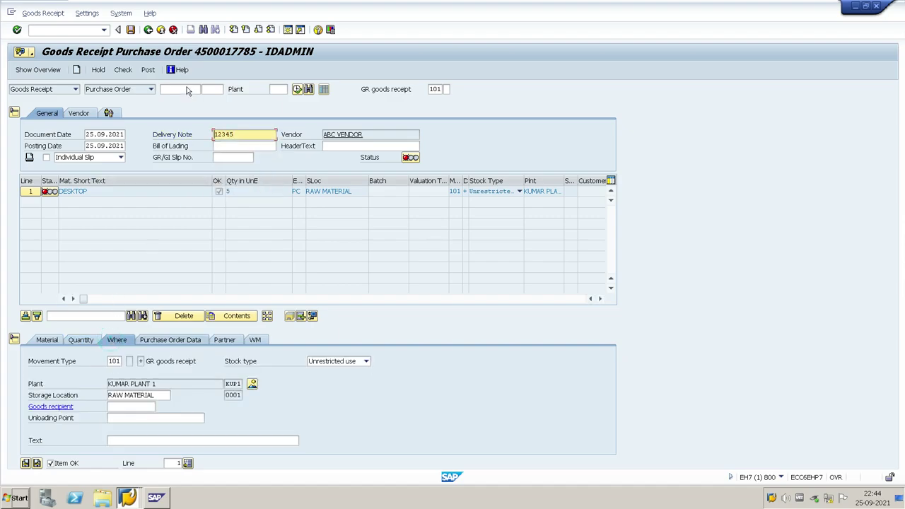
{"action": "left_click", "coordinate": [122, 70]}
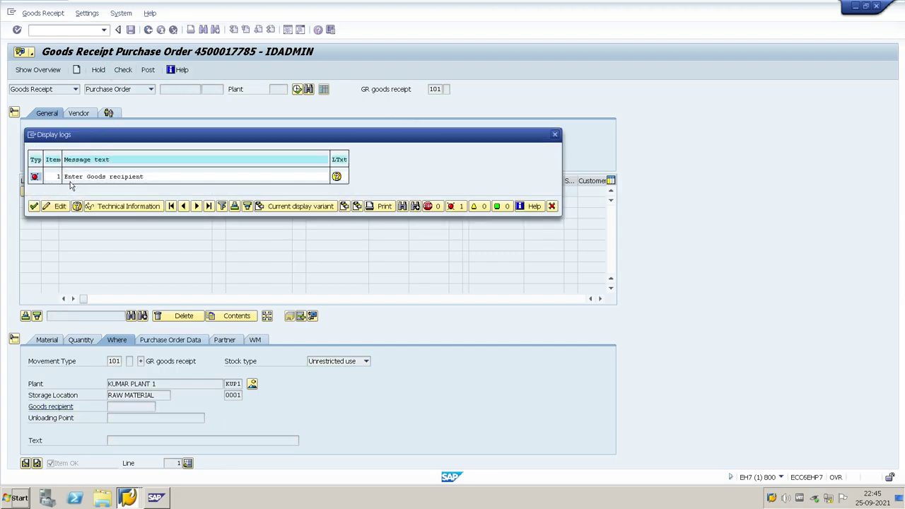
{"action": "left_click", "coordinate": [34, 205]}
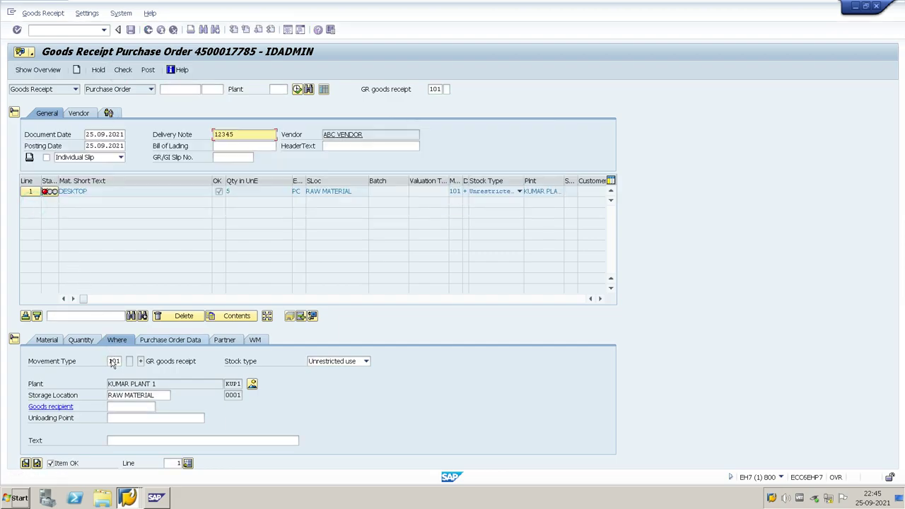
{"action": "type", "text": "S"}
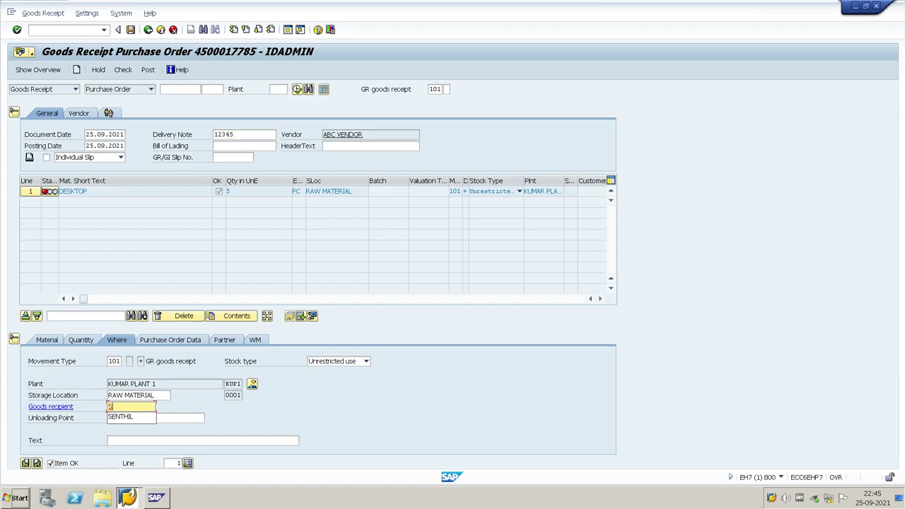
{"action": "key", "text": "Down"}
{"action": "key", "text": "Return"}
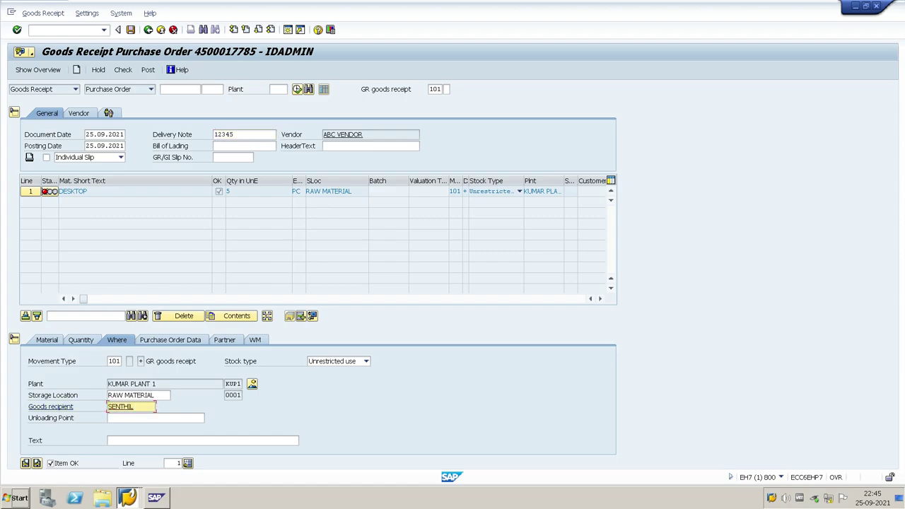
{"action": "left_click", "coordinate": [123, 70]}
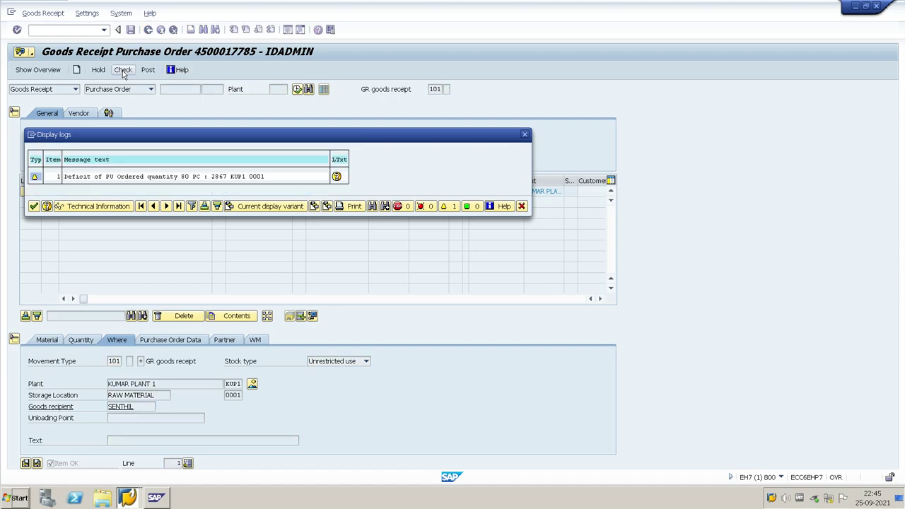
{"action": "left_click", "coordinate": [33, 206]}
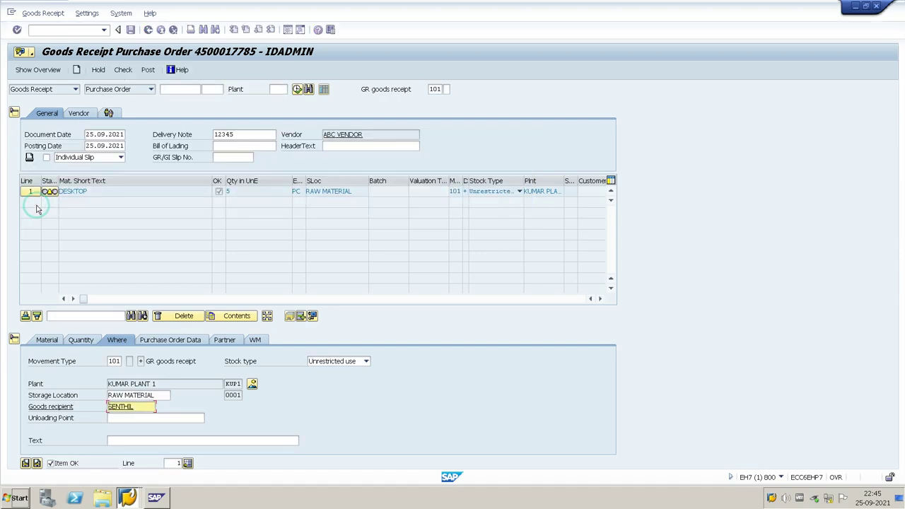
{"action": "left_click", "coordinate": [148, 70]}
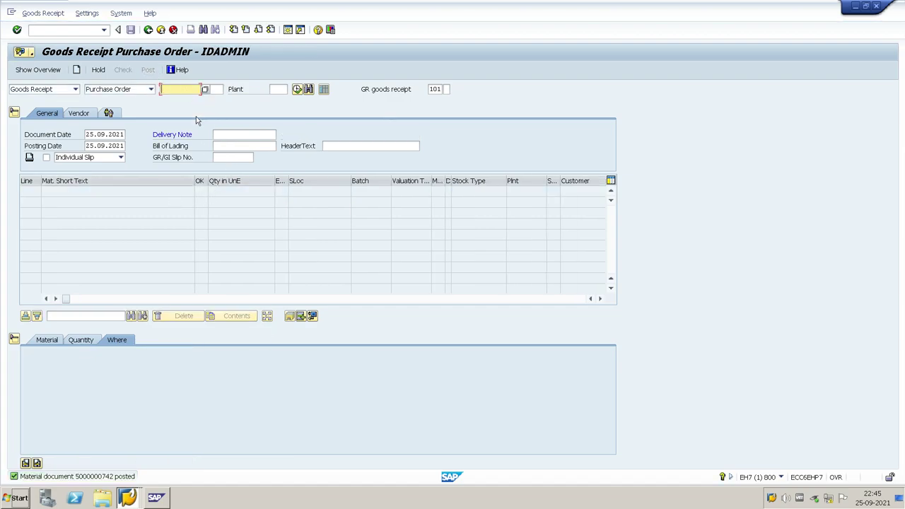
{"action": "key", "text": "F3"}
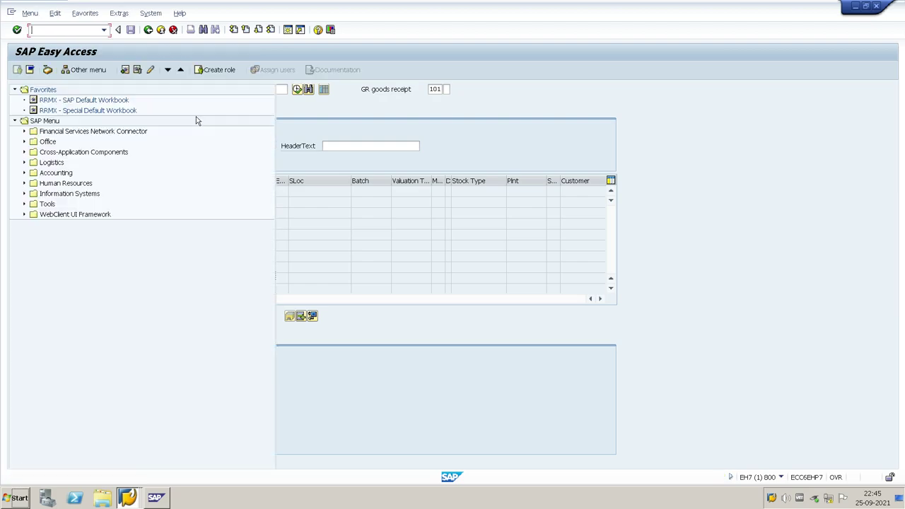